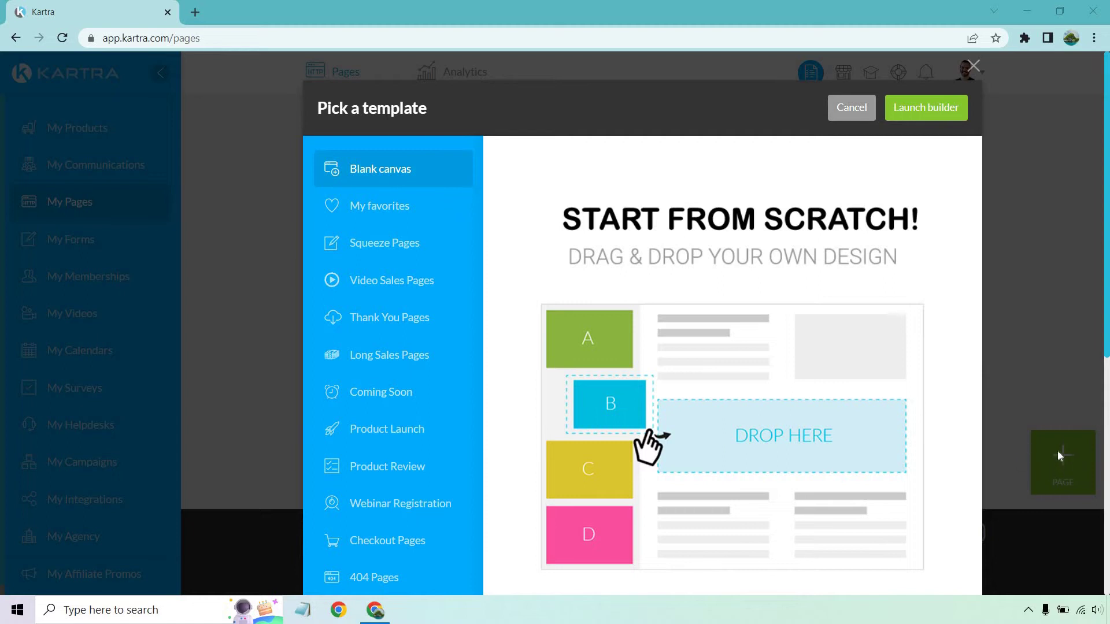
Step: Browse the Squeeze Pages templates and select the one featuring the smiling woman
left_click(391, 240)
mouse_move(855, 228)
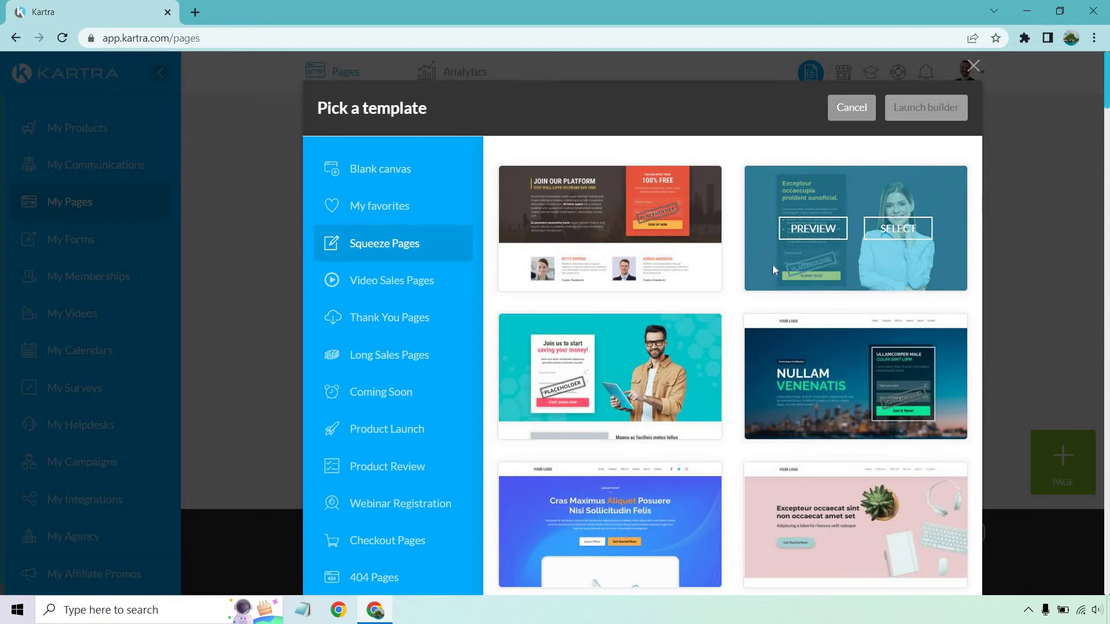
scroll(756, 259, "down", 3)
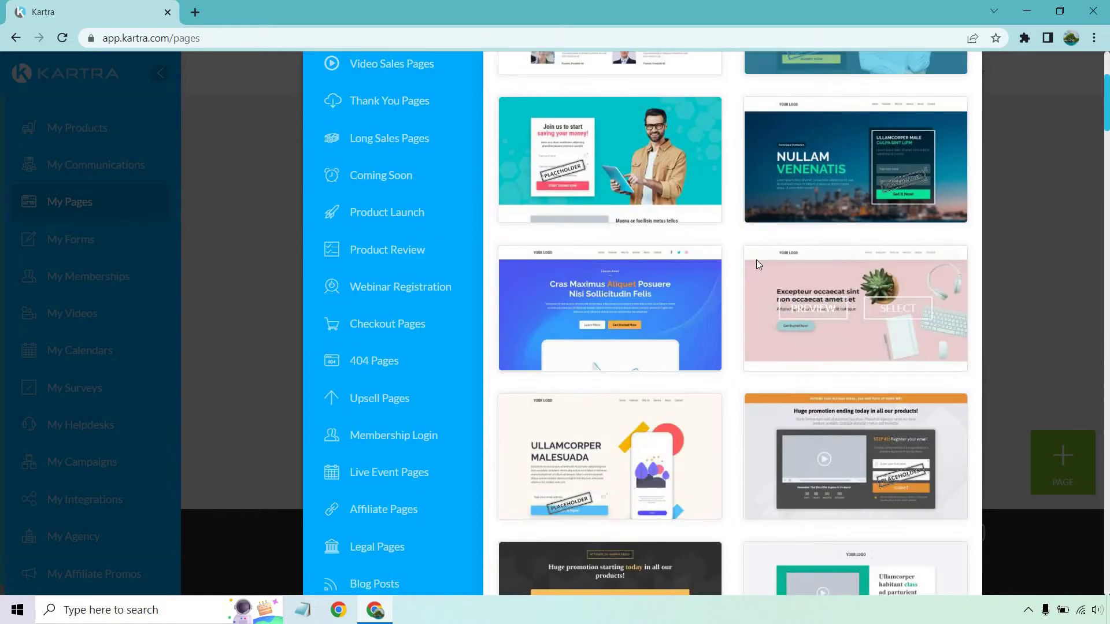
scroll(756, 259, "down", 3)
scroll(755, 261, "down", 3)
scroll(746, 269, "down", 3)
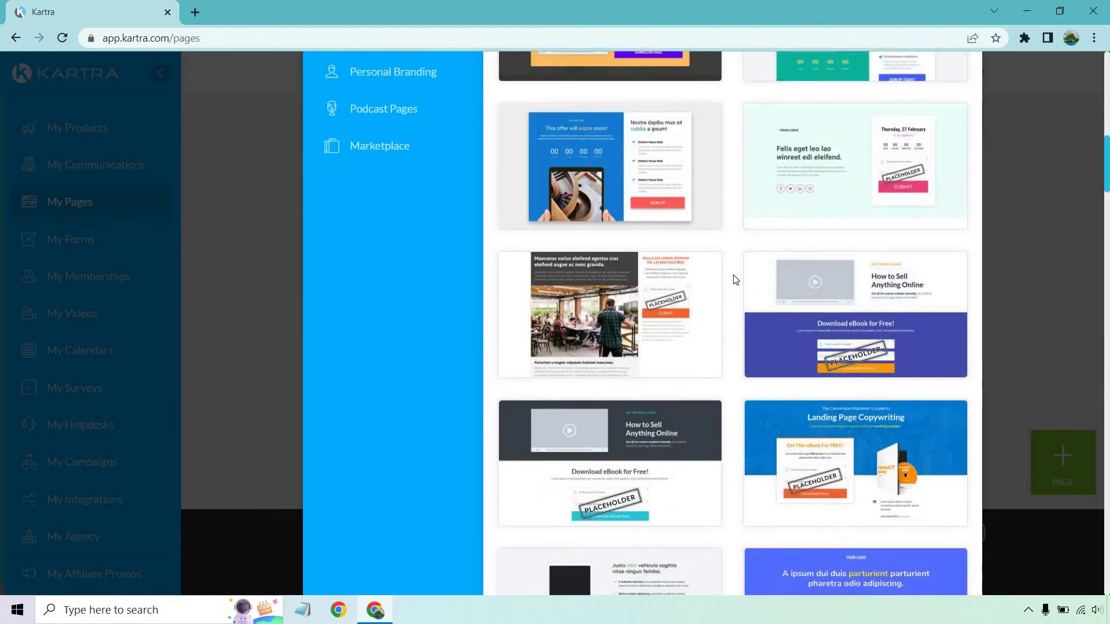
scroll(735, 278, "down", 5)
scroll(734, 280, "down", 5)
scroll(734, 280, "down", 1)
scroll(735, 281, "down", 6)
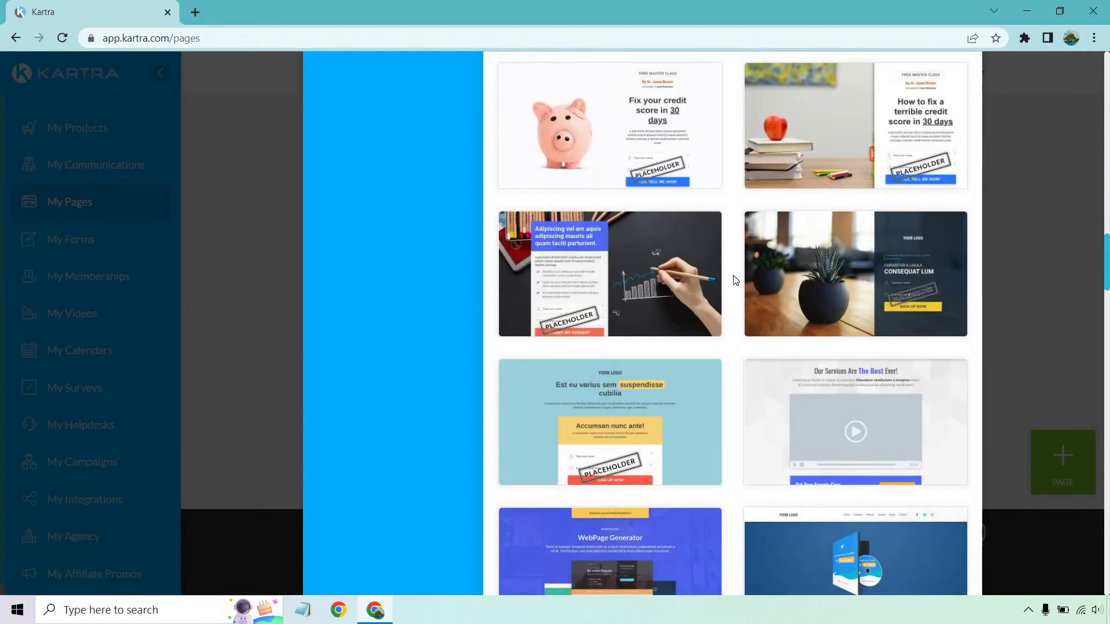
scroll(736, 280, "down", 4)
scroll(736, 280, "down", 4)
scroll(736, 280, "down", 4)
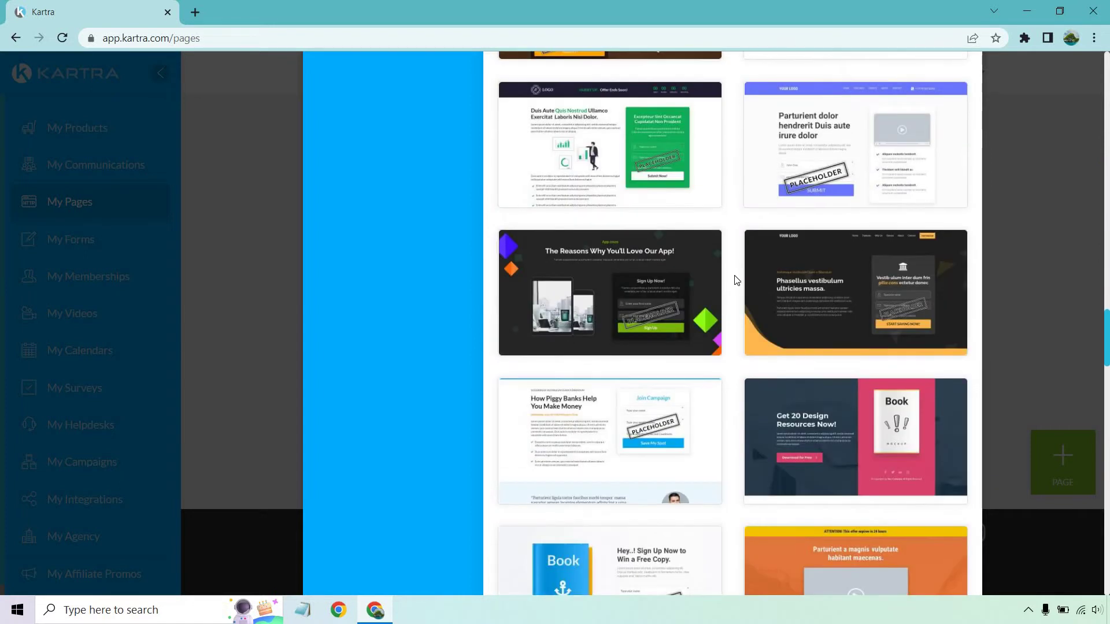
scroll(735, 280, "up", 1)
scroll(736, 281, "up", 4)
scroll(736, 281, "up", 8)
scroll(735, 280, "up", 8)
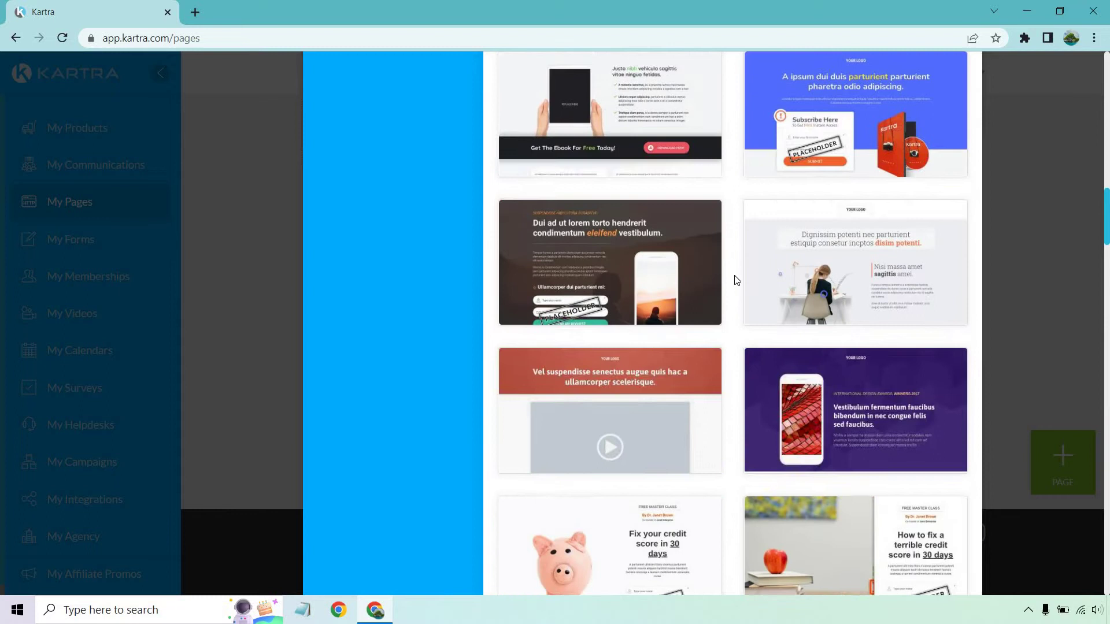
scroll(735, 280, "up", 8)
scroll(735, 280, "up", 8)
scroll(735, 280, "up", 8)
scroll(735, 280, "up", 2)
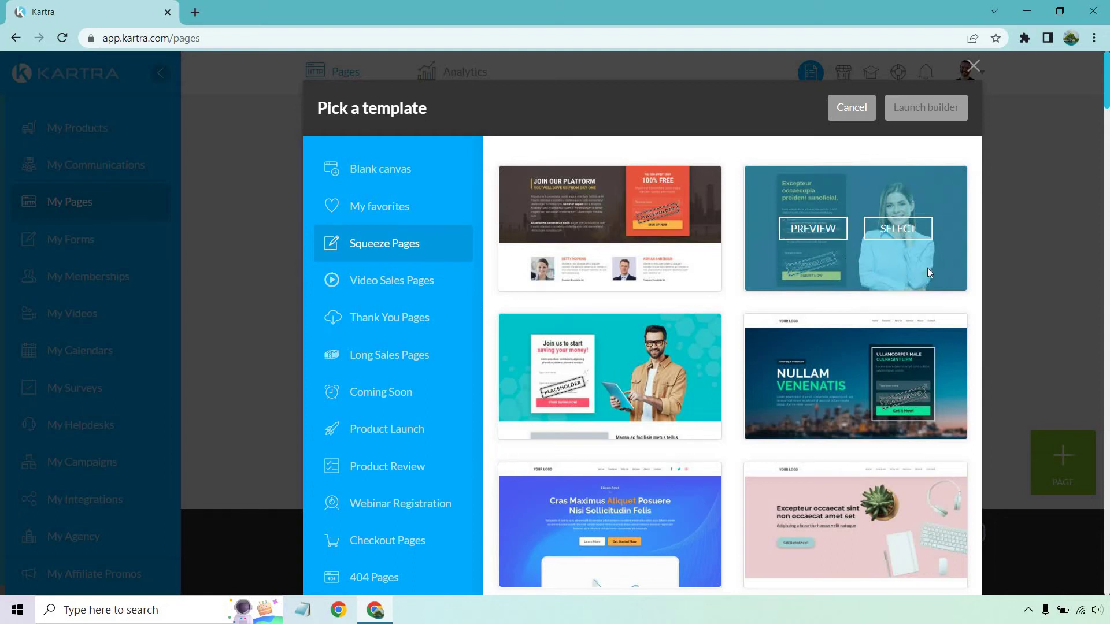
left_click(900, 236)
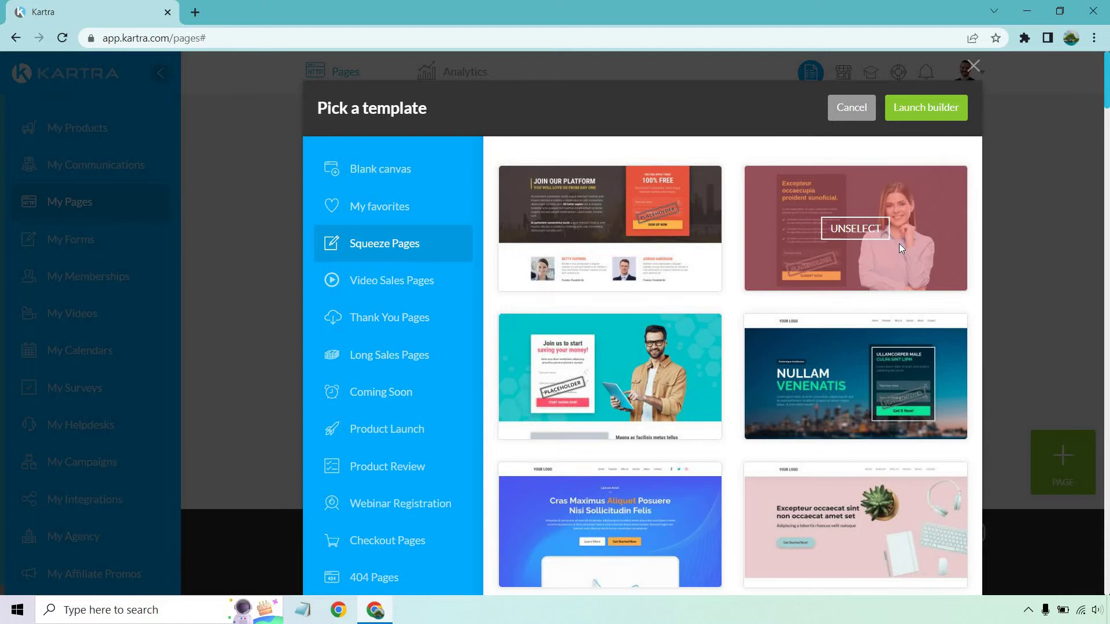
left_click(926, 109)
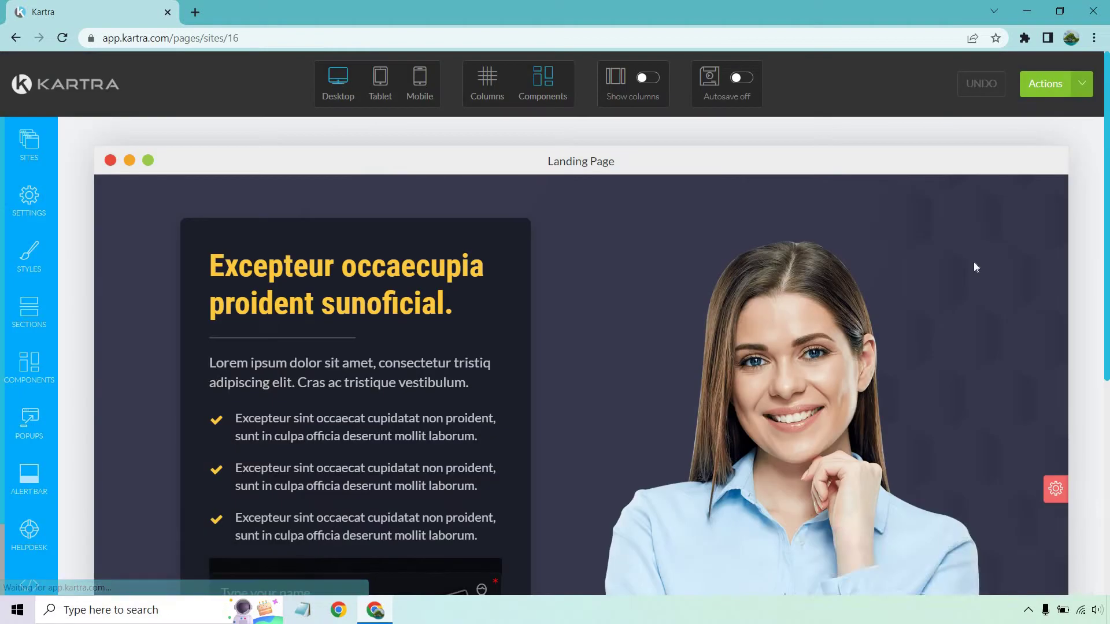
scroll(974, 262, "down", 3)
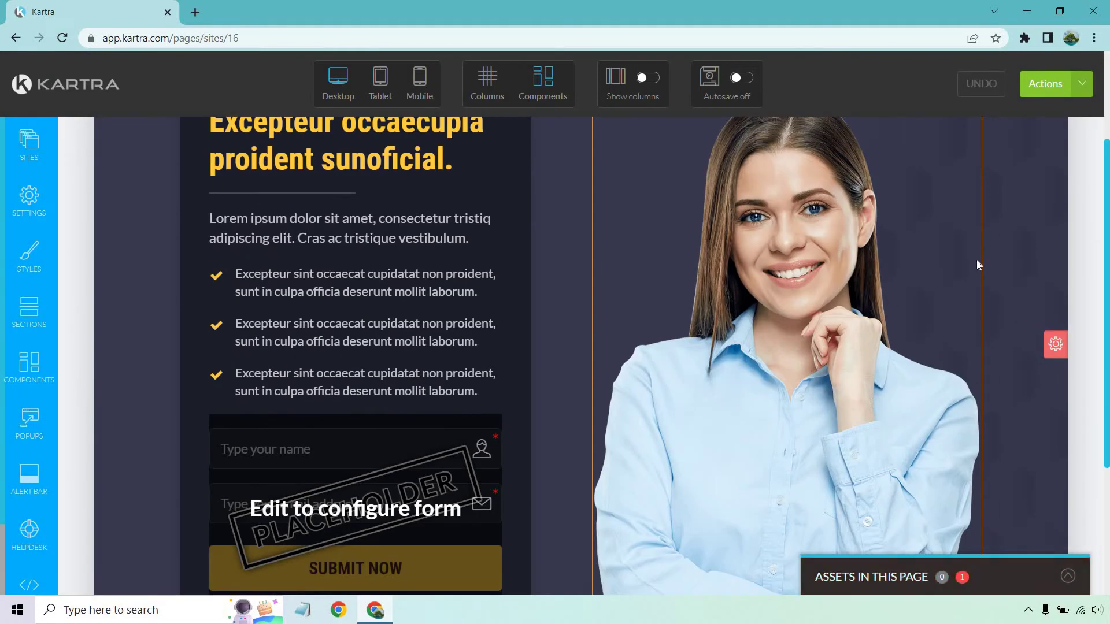
scroll(978, 261, "down", 1)
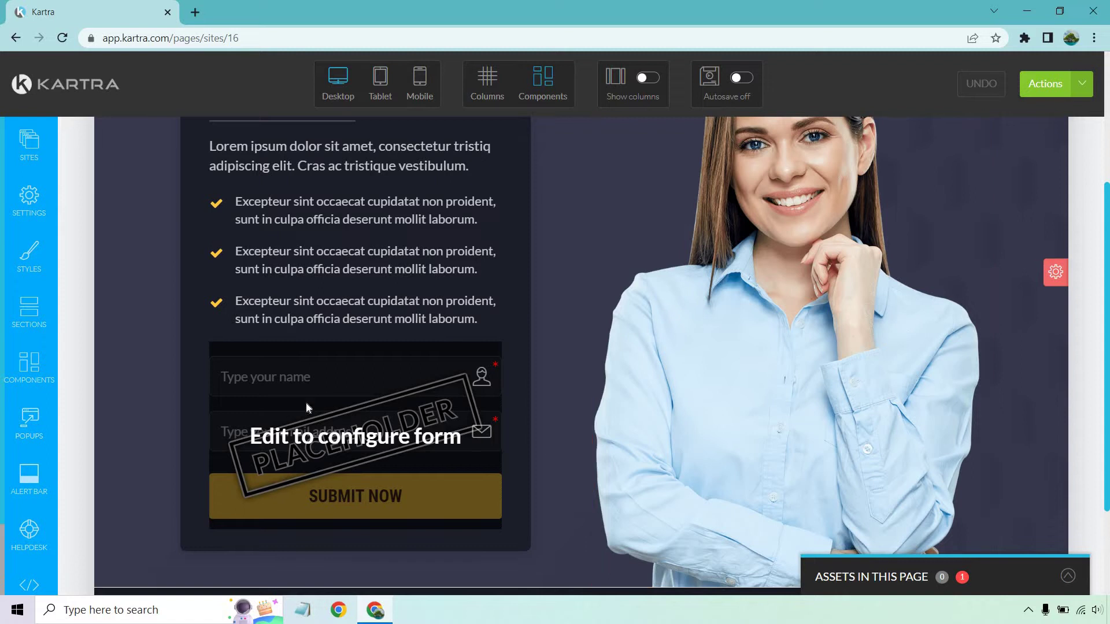
left_click(354, 412)
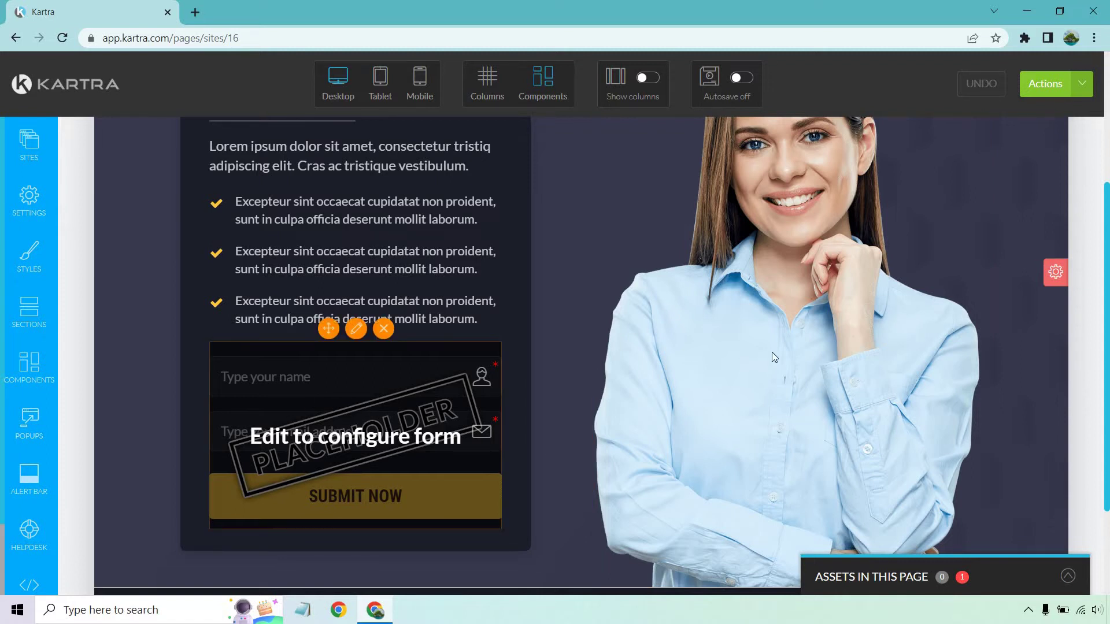
scroll(783, 349, "up", 1)
scroll(810, 348, "up", 1)
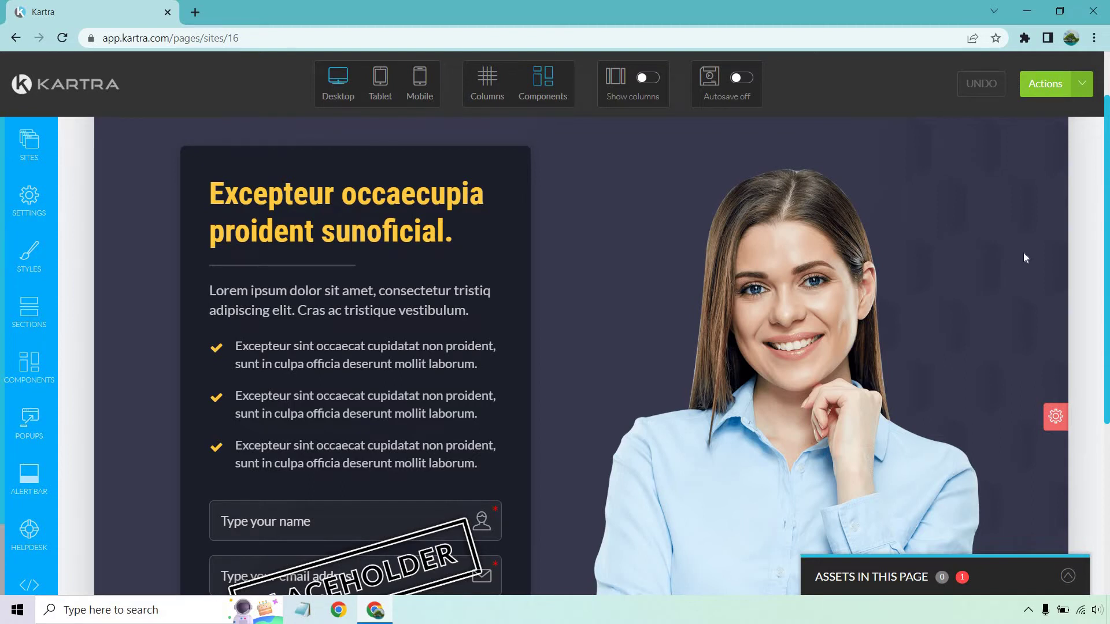
scroll(859, 332, "down", 1)
scroll(851, 335, "up", 1)
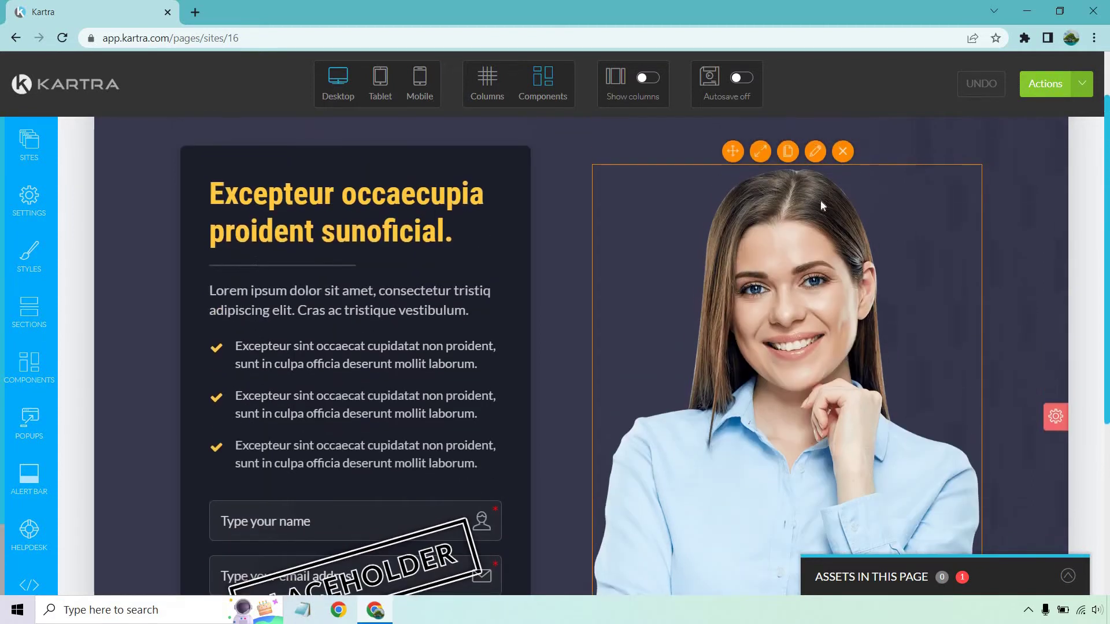
left_click(814, 161)
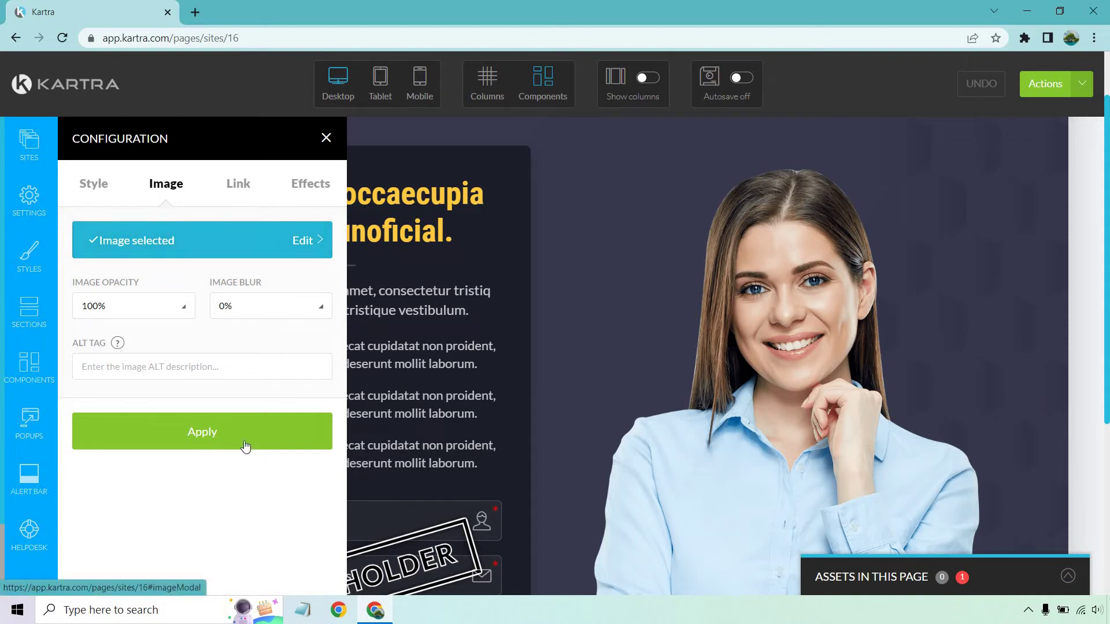
left_click(324, 138)
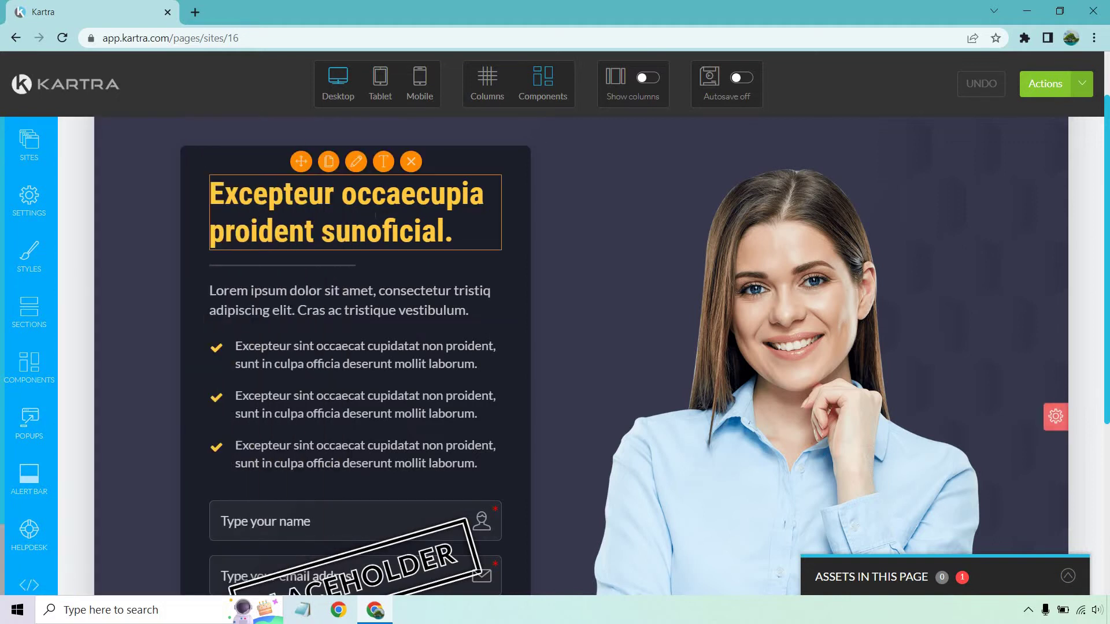
Step: Replace the placeholder headline with the pasted draft 'How To Yay Without Boo'
left_click(383, 164)
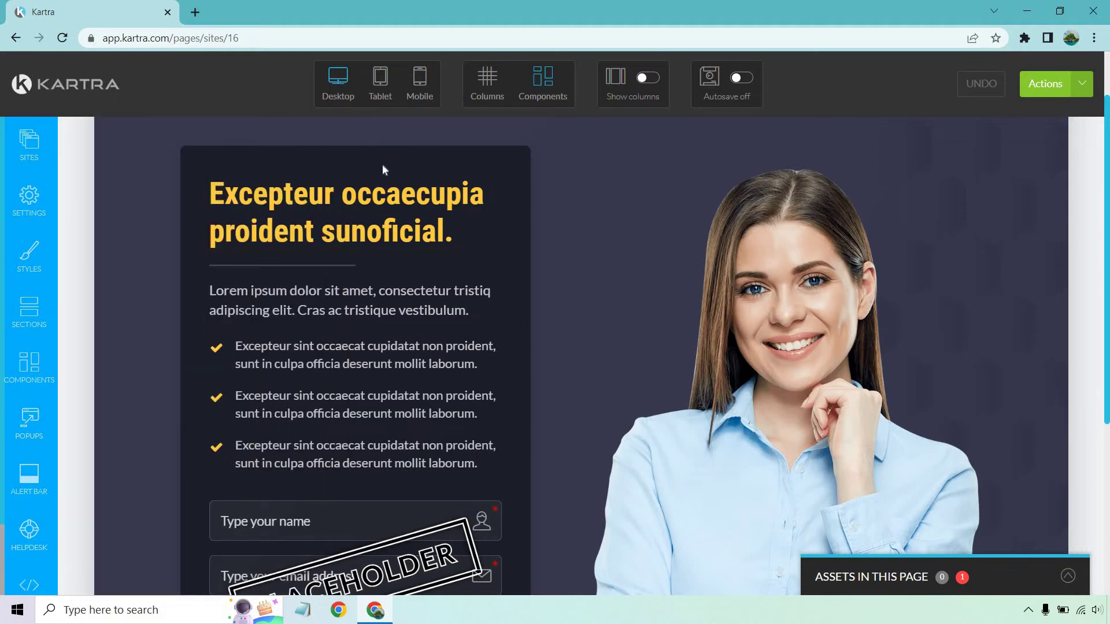
triple_click(465, 233)
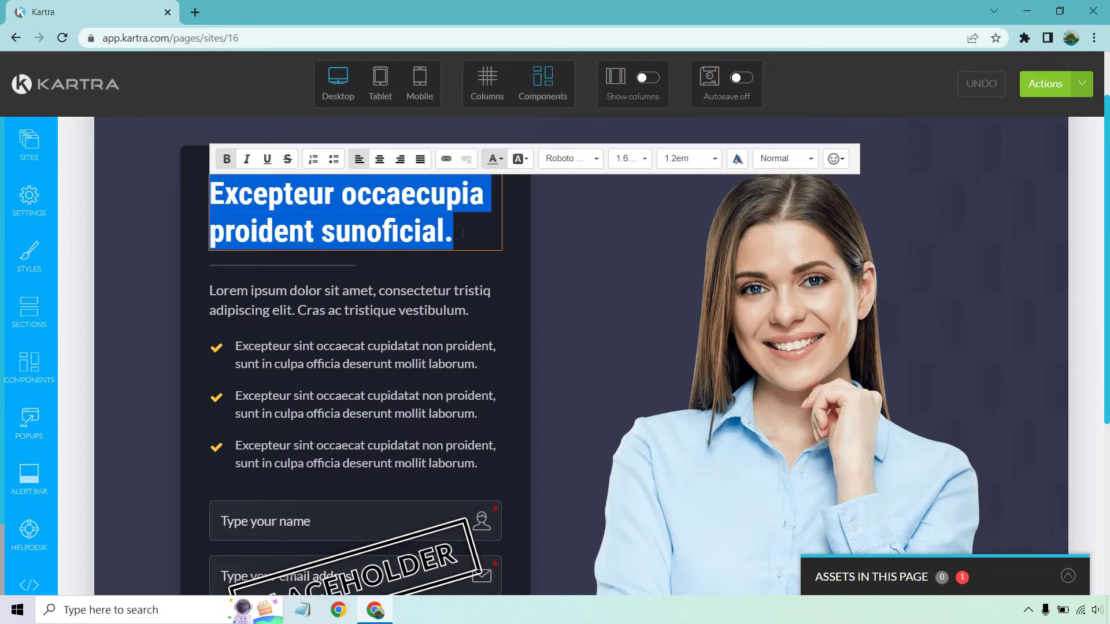
key("ctrl+v")
left_click(516, 283)
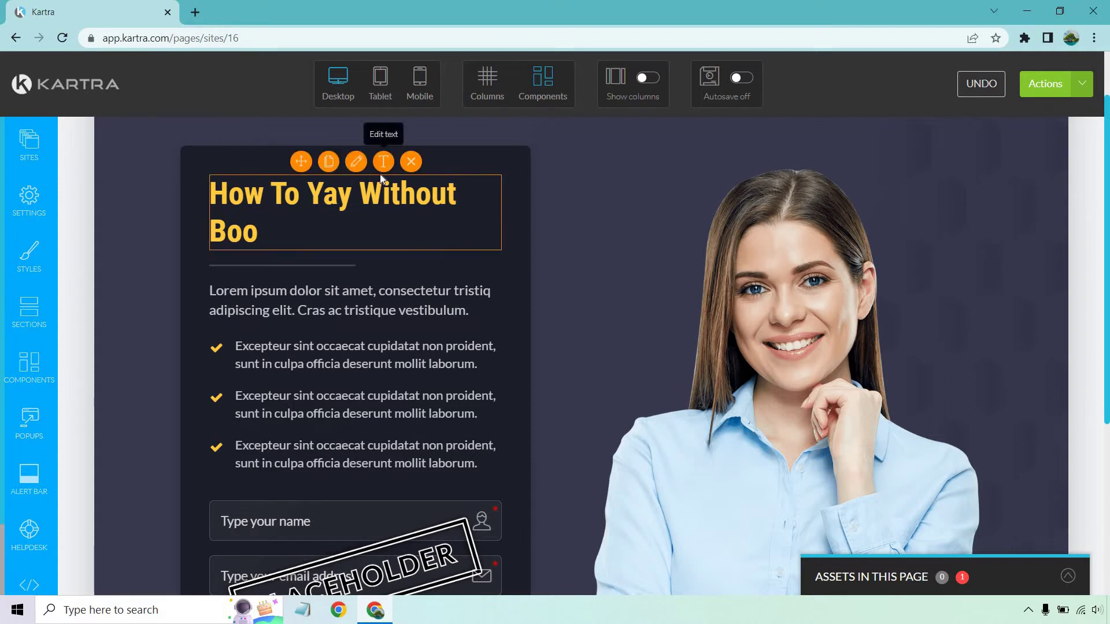
Step: In the headline, swap 'Yay' for 'Double Your Sales' and 'Boo' for 'Using Paid Ads'
left_click(316, 199)
left_click_drag(307, 196, 351, 197)
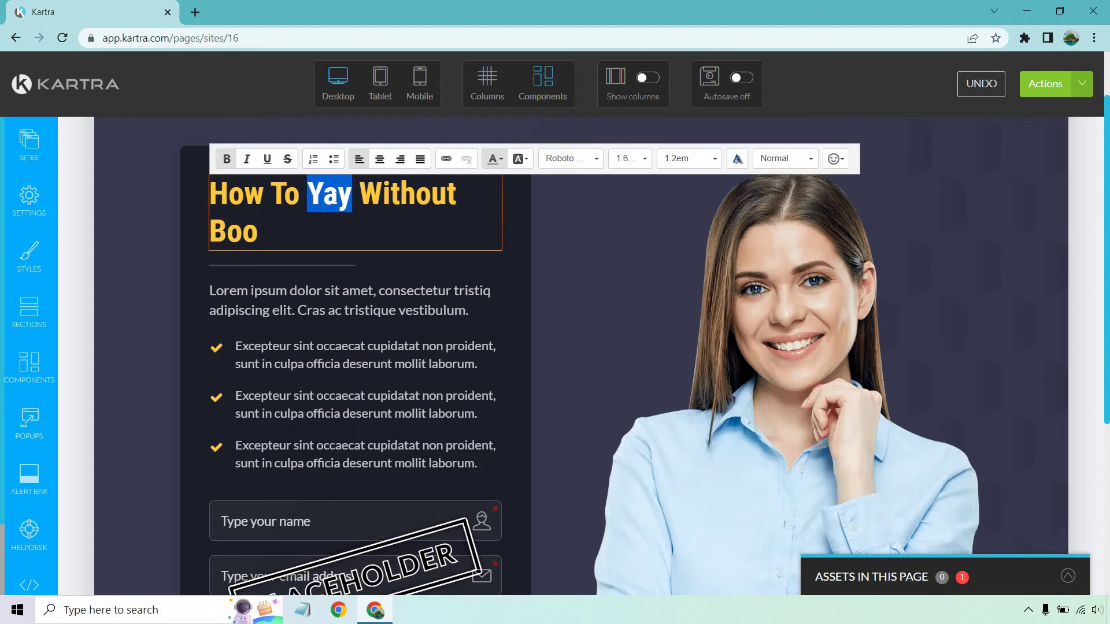
left_click(263, 232)
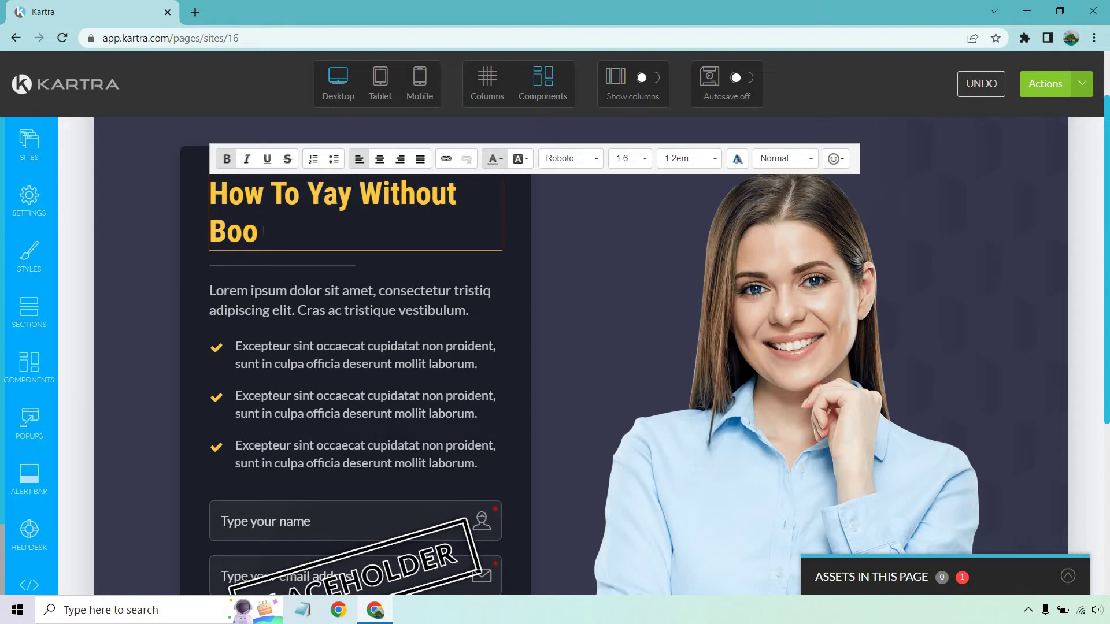
left_click_drag(260, 232, 216, 226)
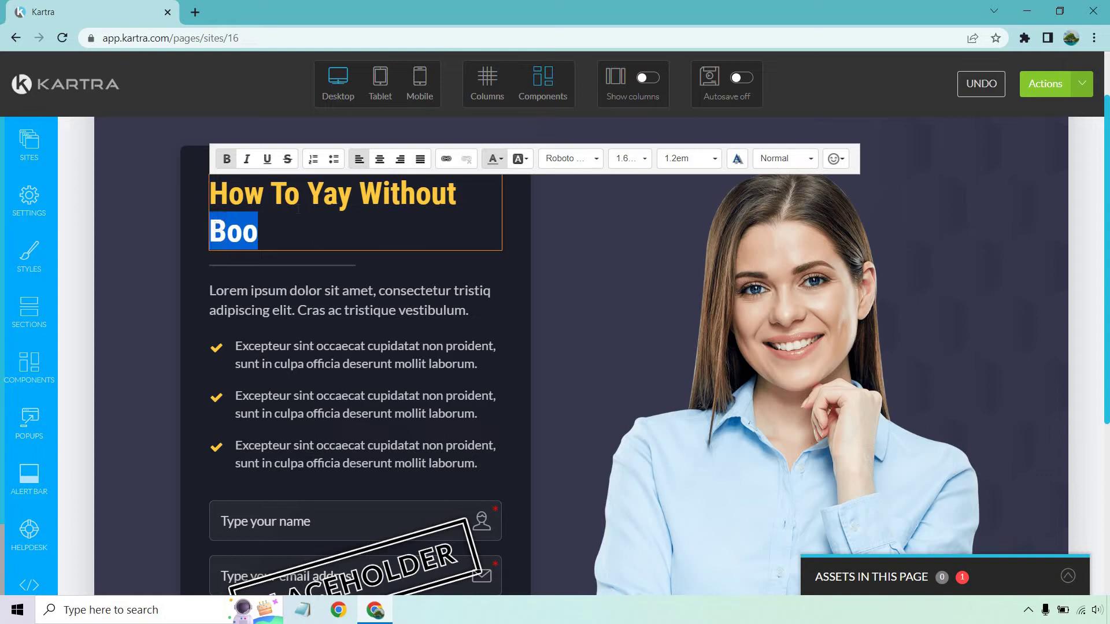
left_click_drag(308, 194, 346, 193)
type("Double Y")
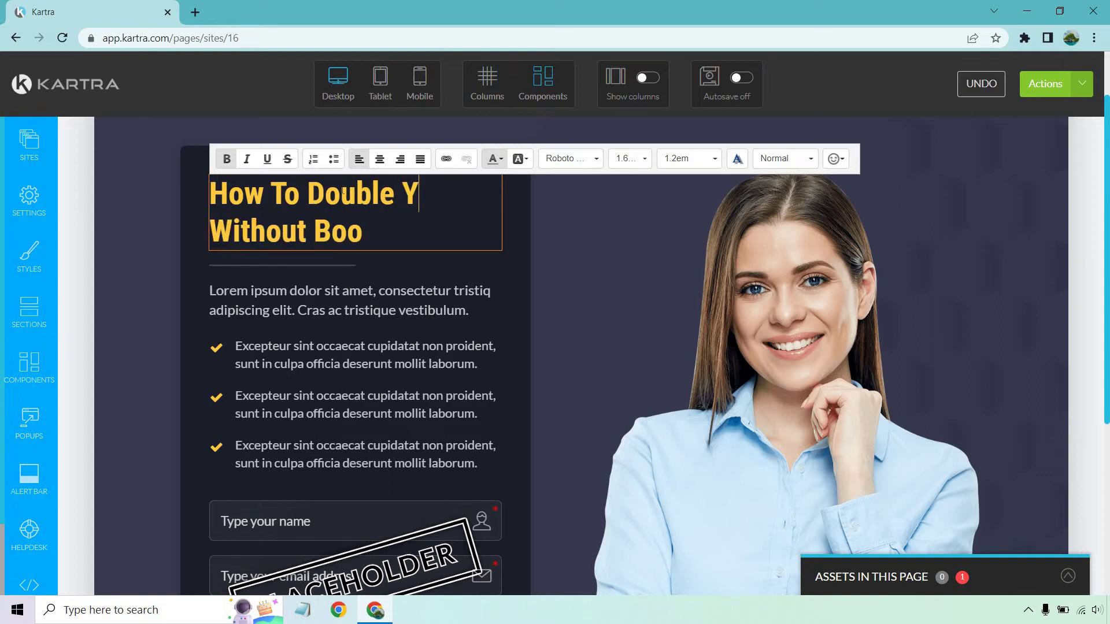
type("our Sales")
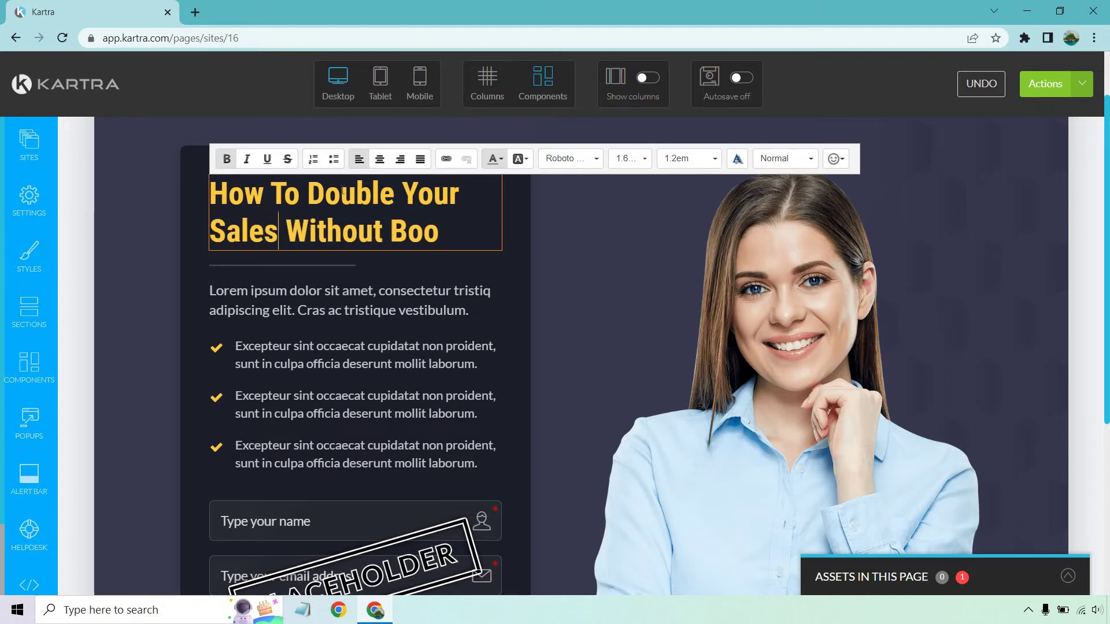
left_click(451, 229)
key("BackSpace")
key("BackSpace")
key("BackSpace")
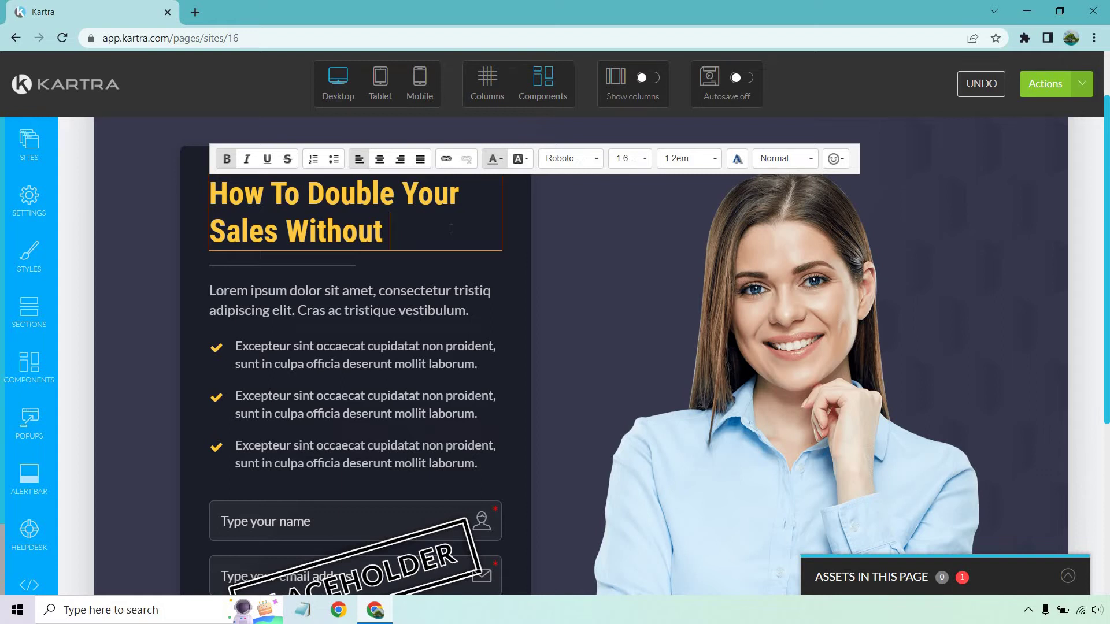
type("Using P")
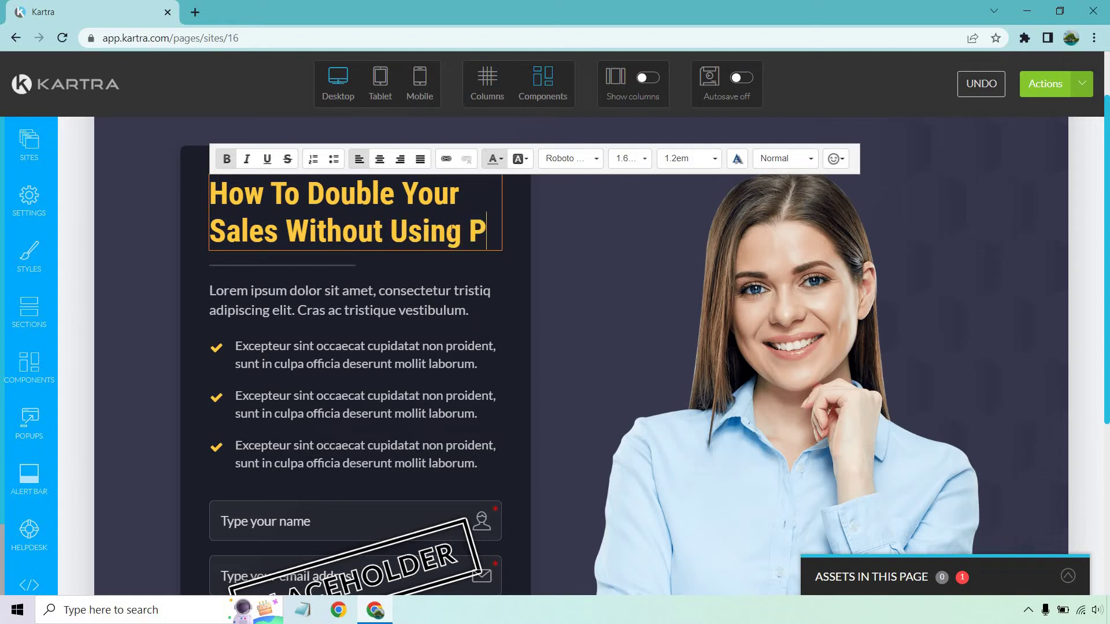
type("aid Ads")
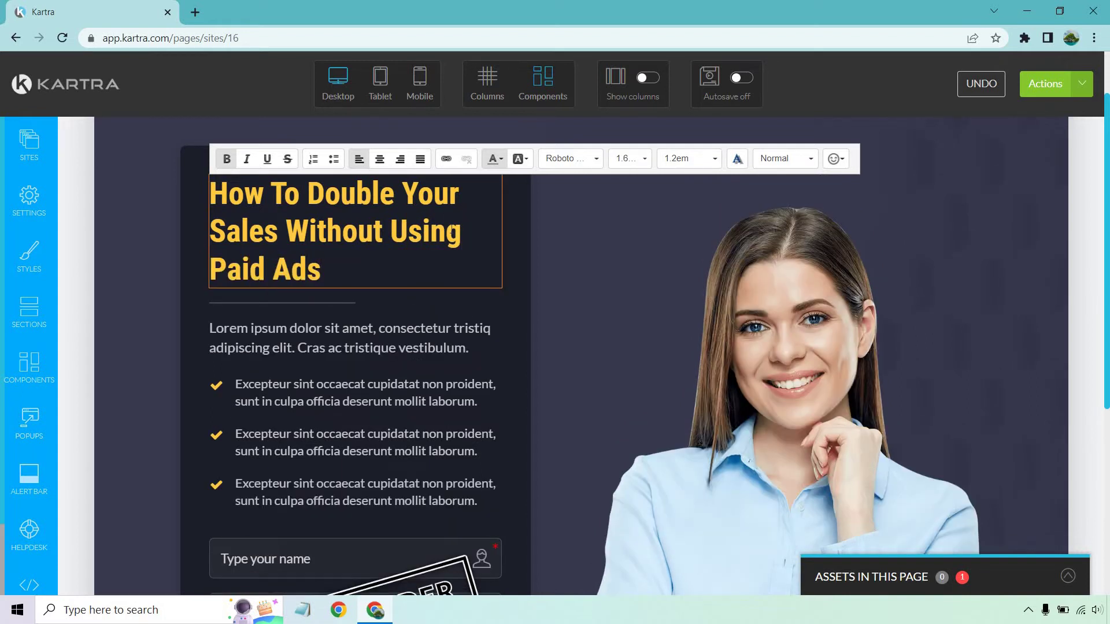
left_click(515, 301)
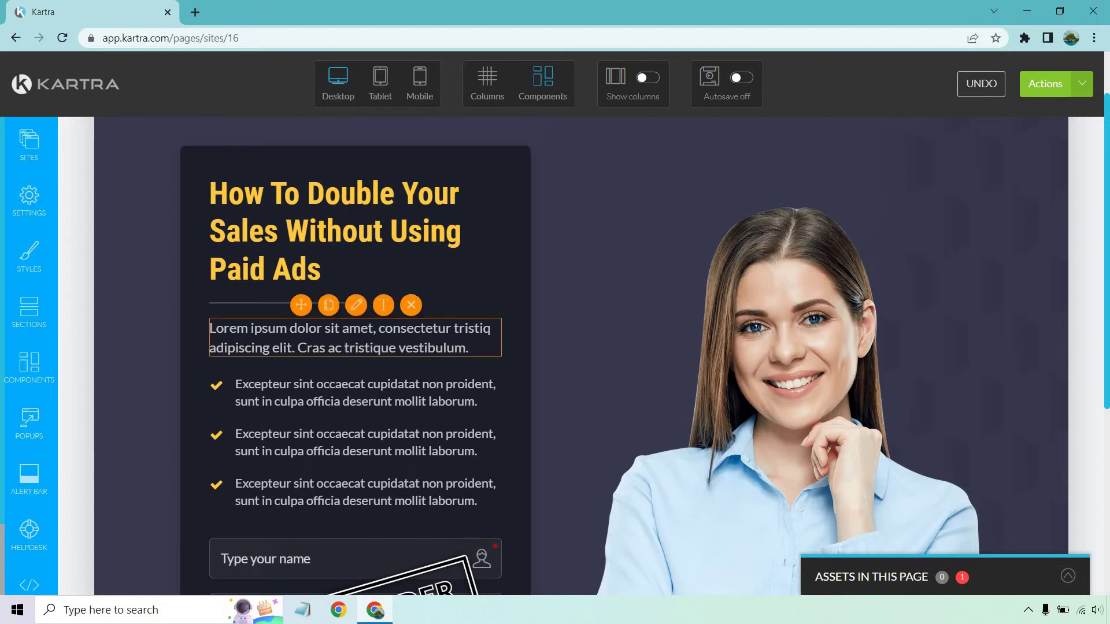
Step: Replace the Lorem sub-headline paragraph with '...and it has nothing to do with XYZ'
left_click(383, 304)
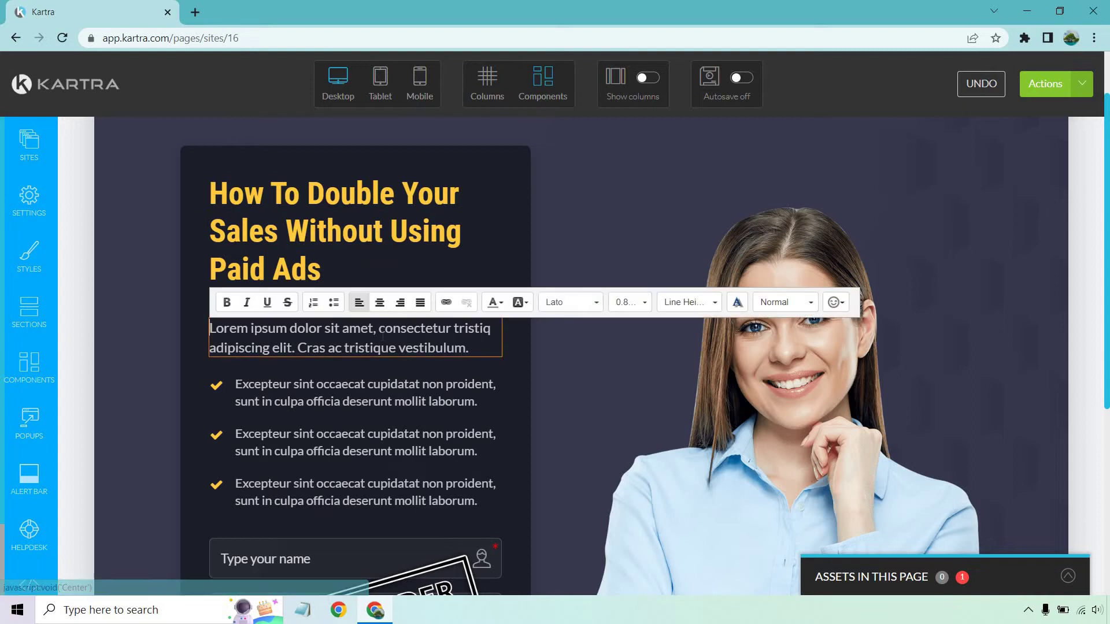
triple_click(382, 330)
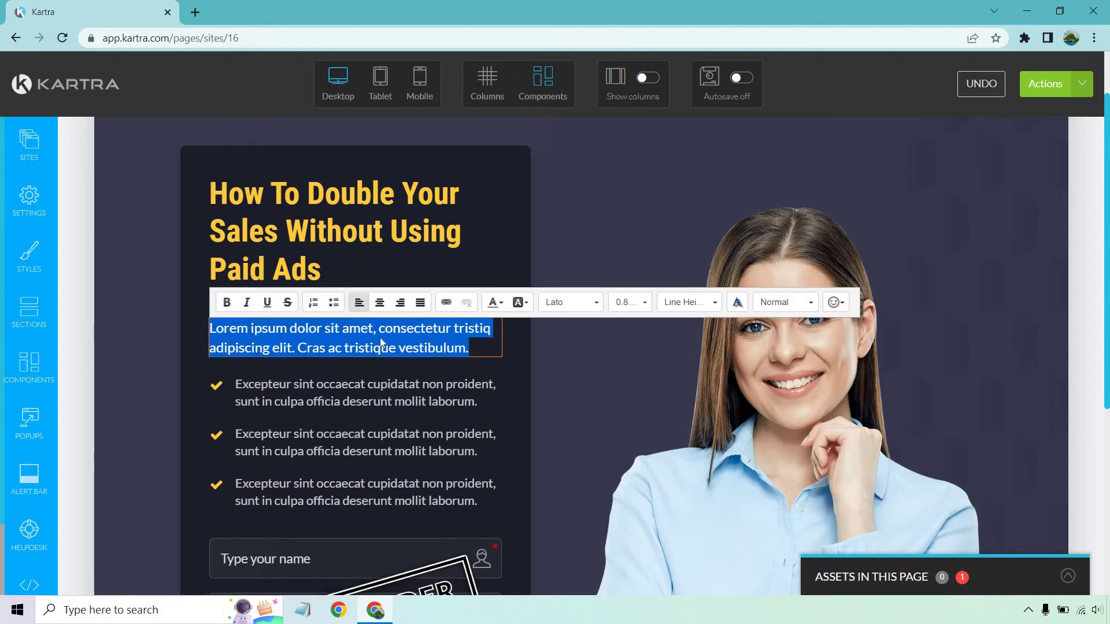
type("...and it has nothing to do with X")
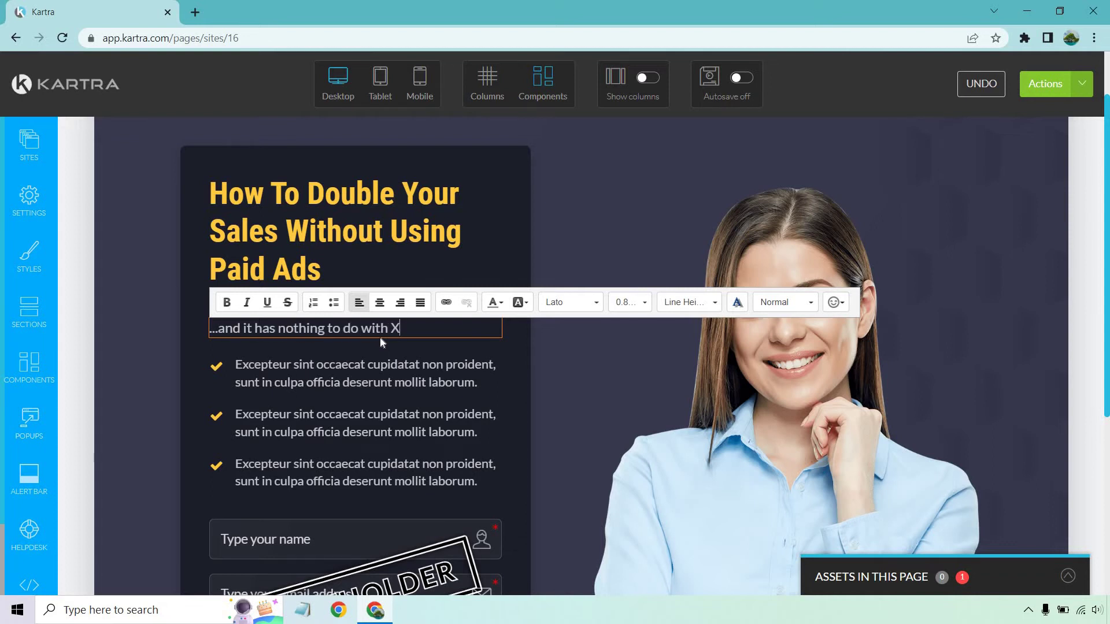
type("YZ")
left_click(477, 246)
Step: Retype the sub-headline line as 'Enter Your Best Email Below'
left_click(378, 328)
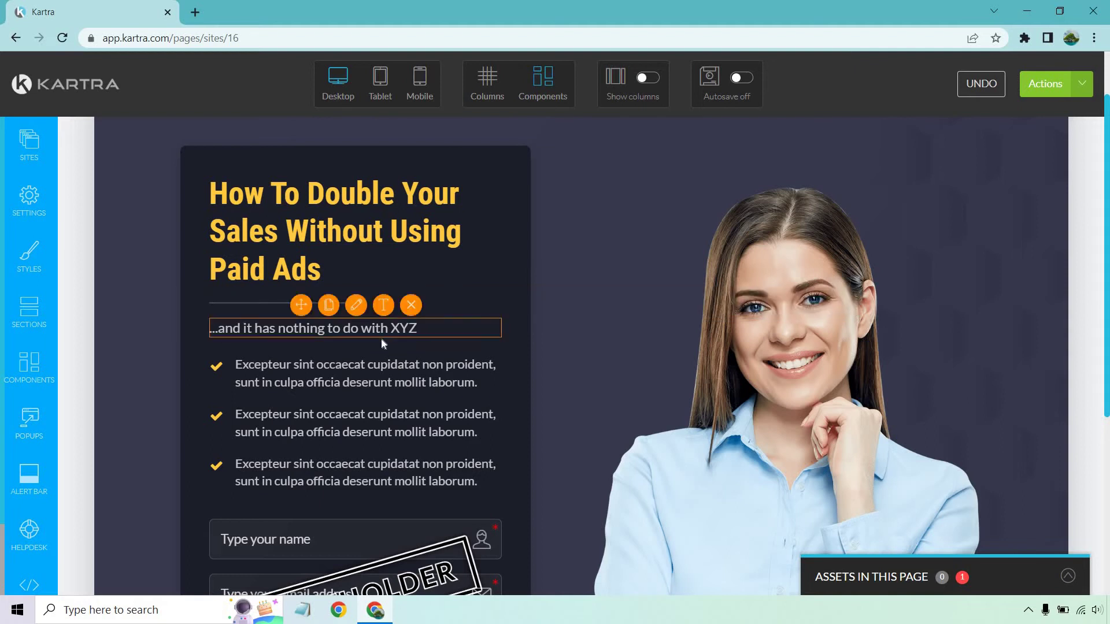
triple_click(378, 328)
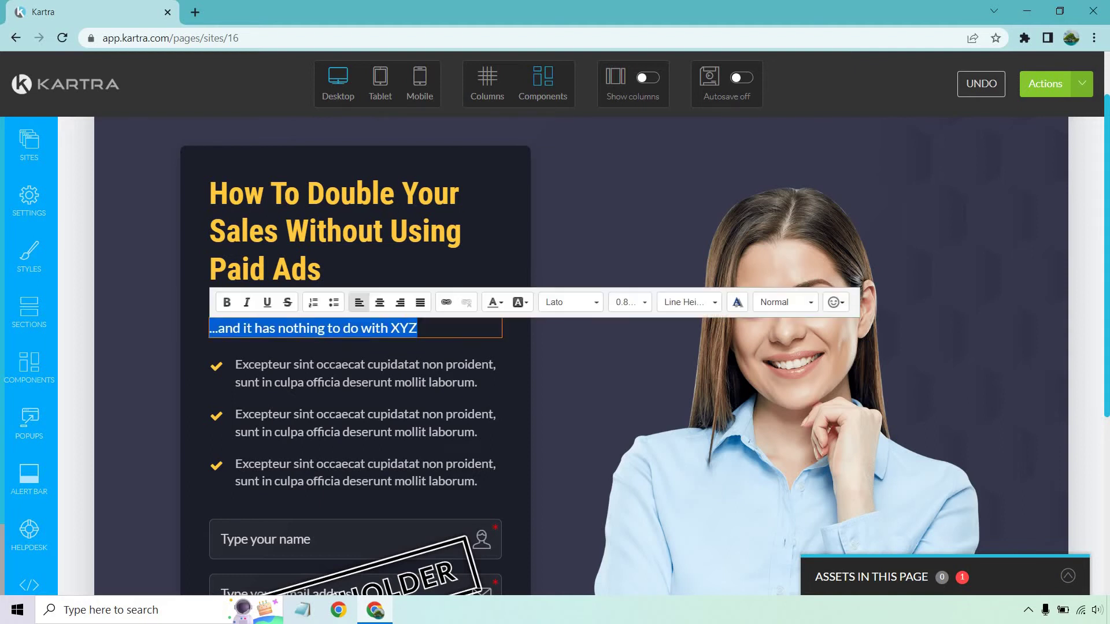
type("Enter Your Be")
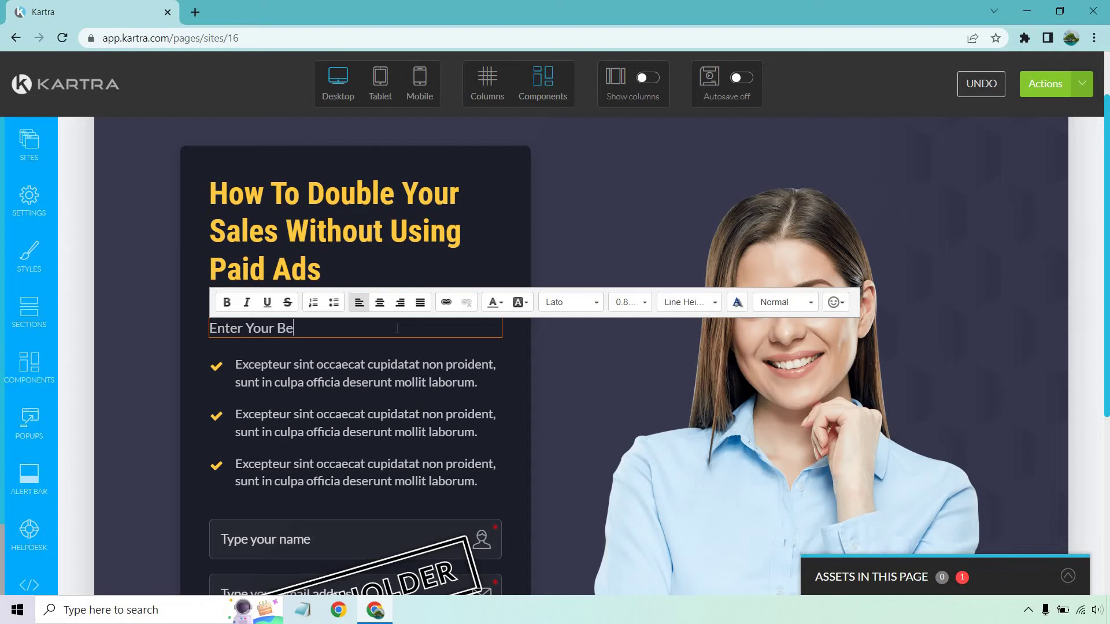
type("st Email Below")
left_click(449, 341)
mouse_move(355, 328)
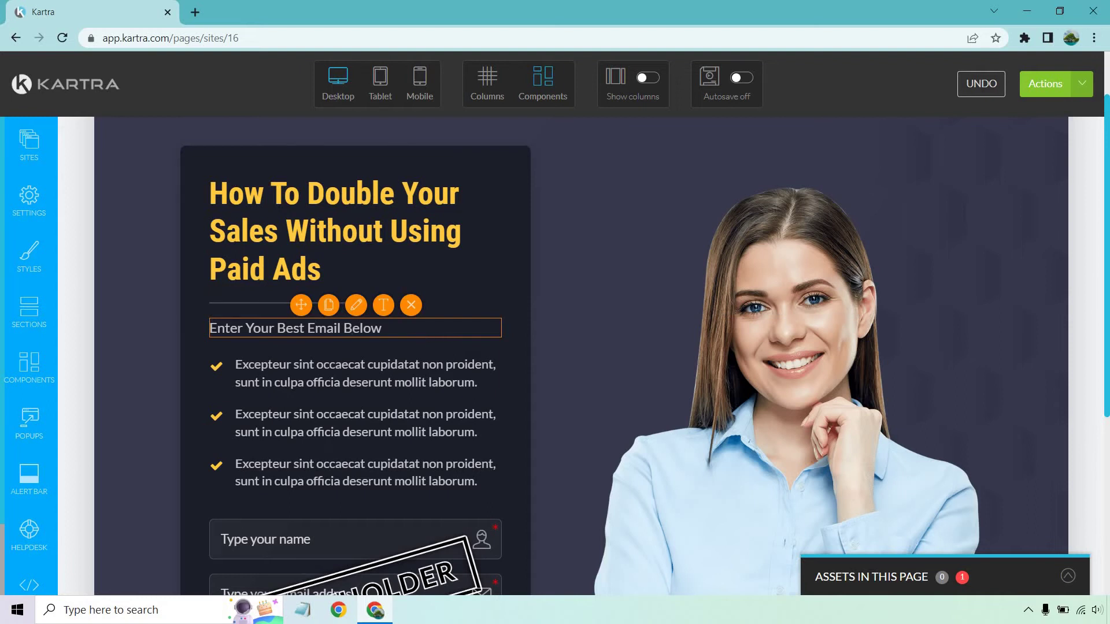
Step: Duplicate the email line above the headline and retype it 'Free eBook Download Reveals...'
left_click(328, 306)
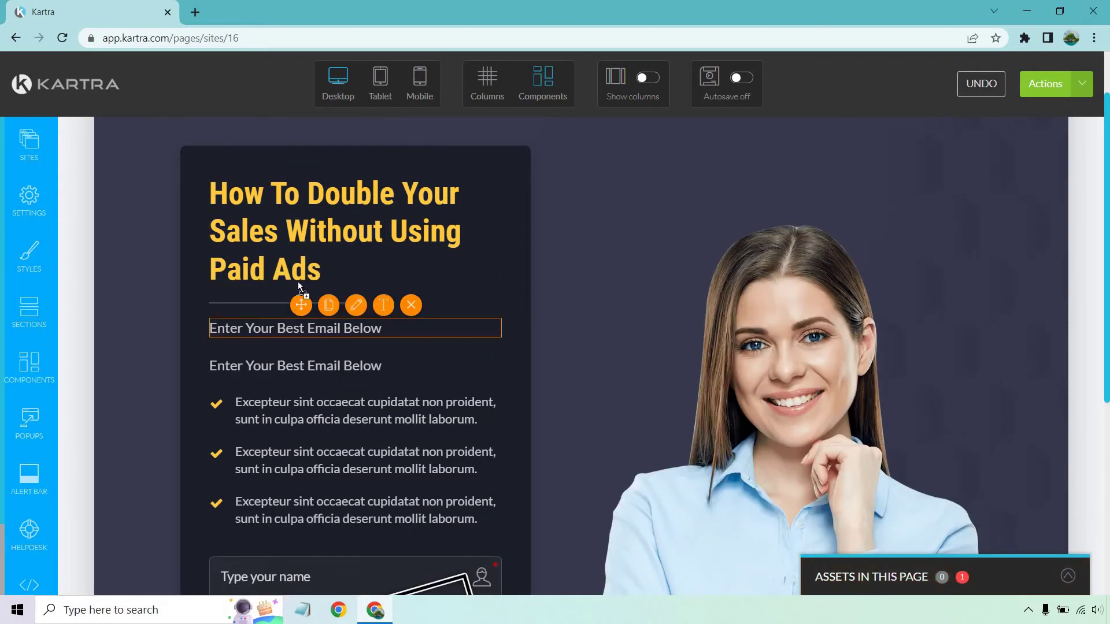
left_click_drag(297, 283, 293, 166)
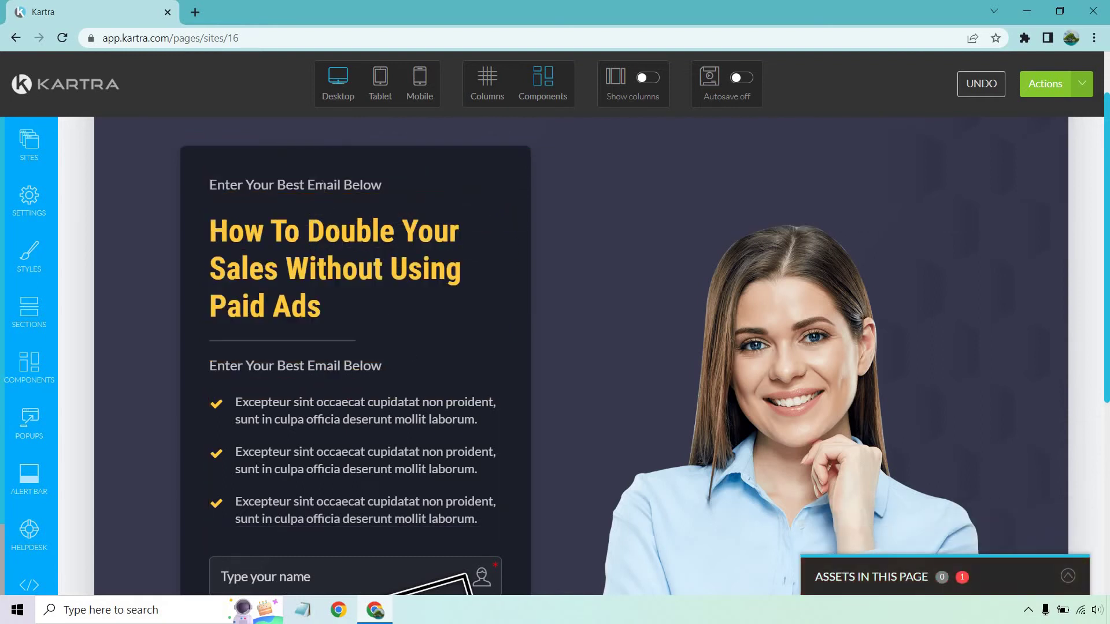
left_click(384, 163)
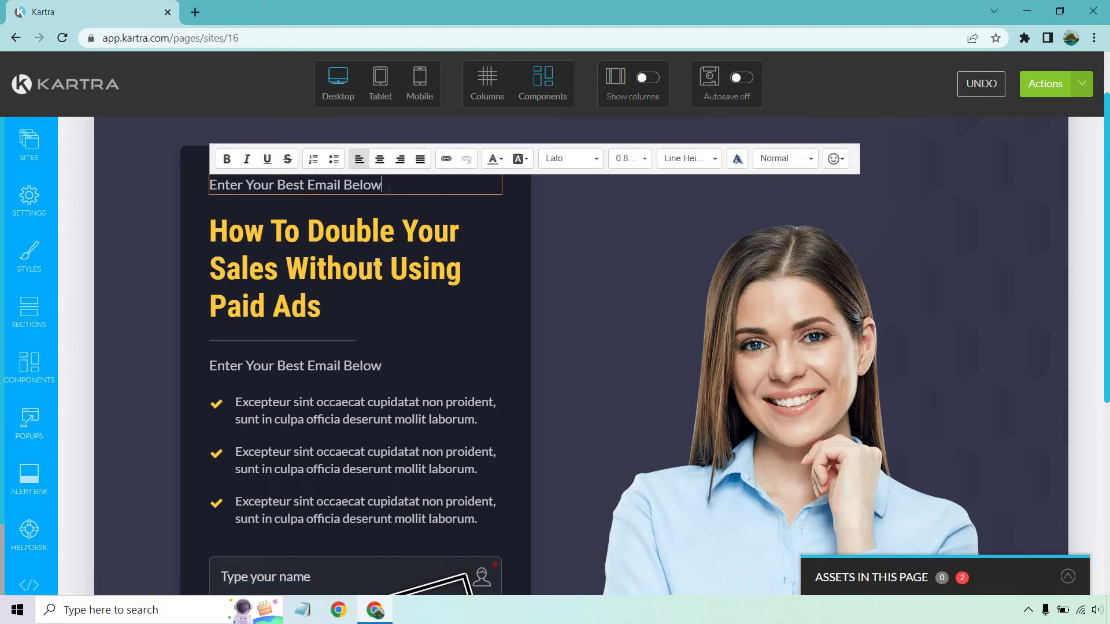
triple_click(389, 190)
type("Fre")
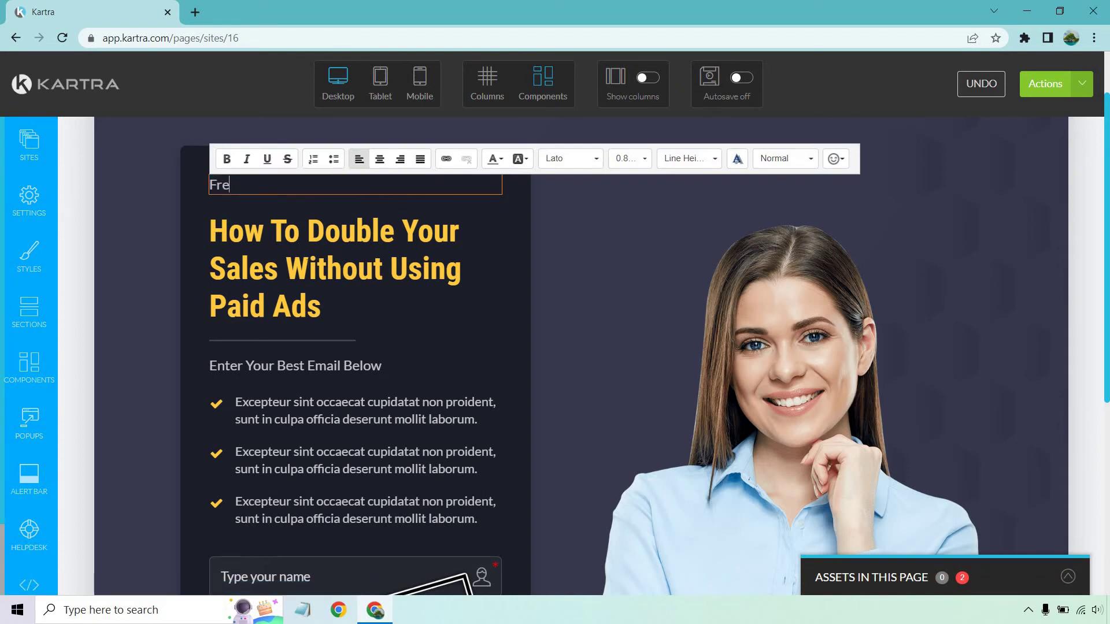
type("e eBook ")
type("Download Re")
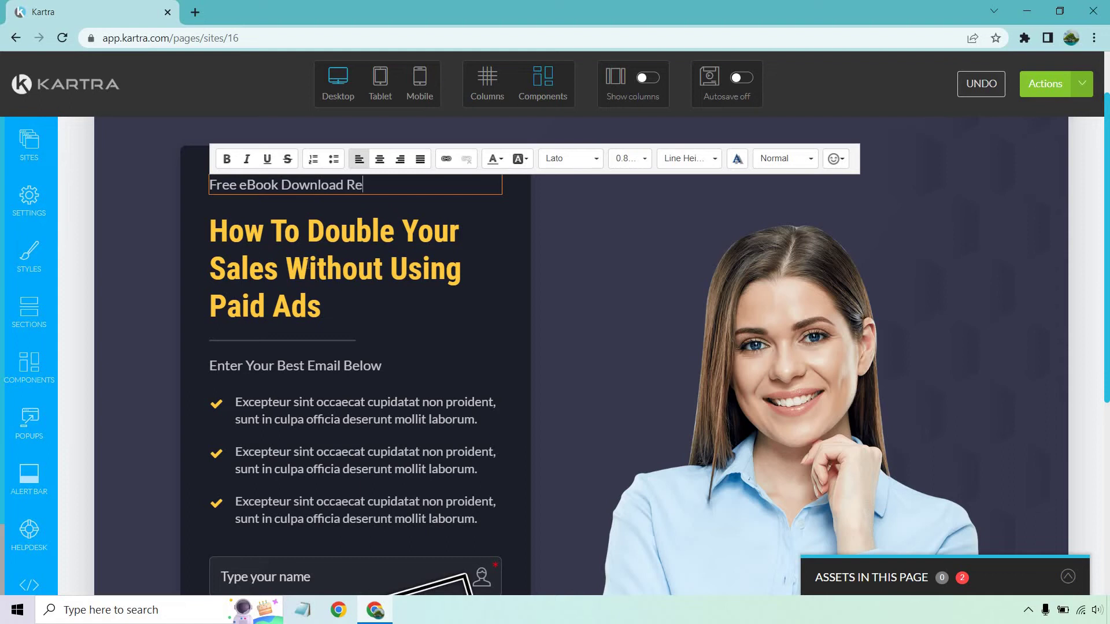
type("veals...")
Step: Delete both placeholder bullet points beneath the sub-headline
left_click(517, 301)
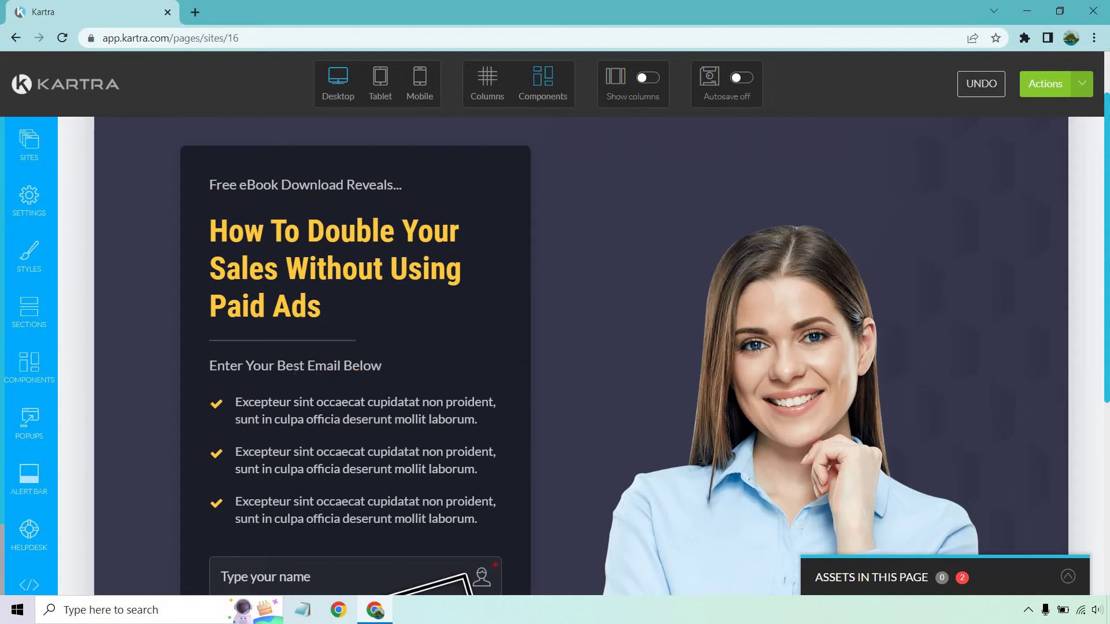
mouse_move(356, 460)
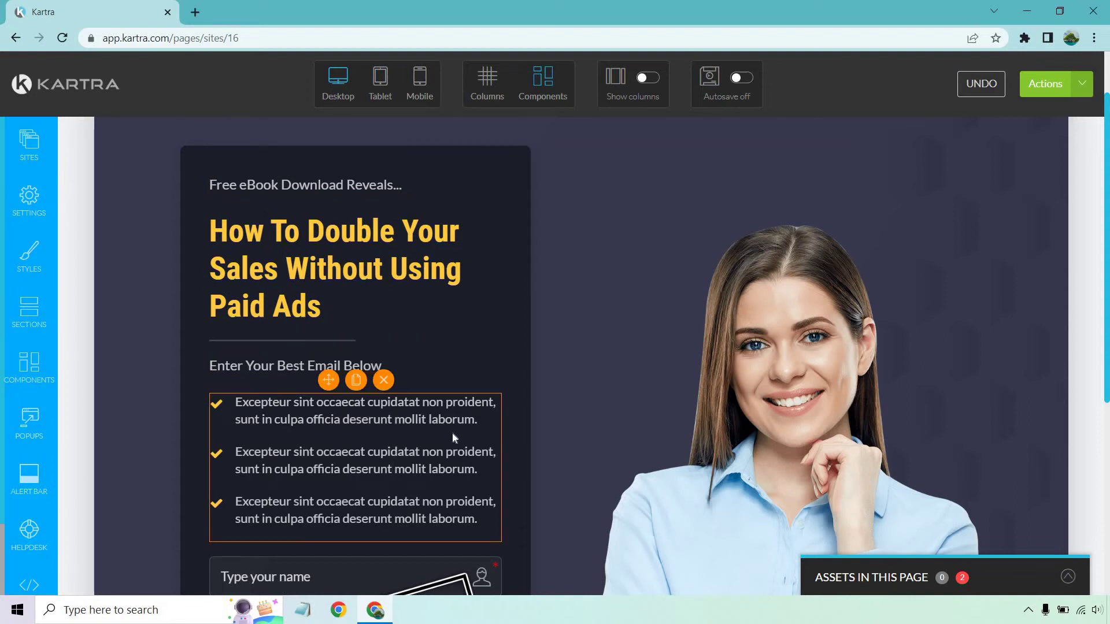
left_click(384, 379)
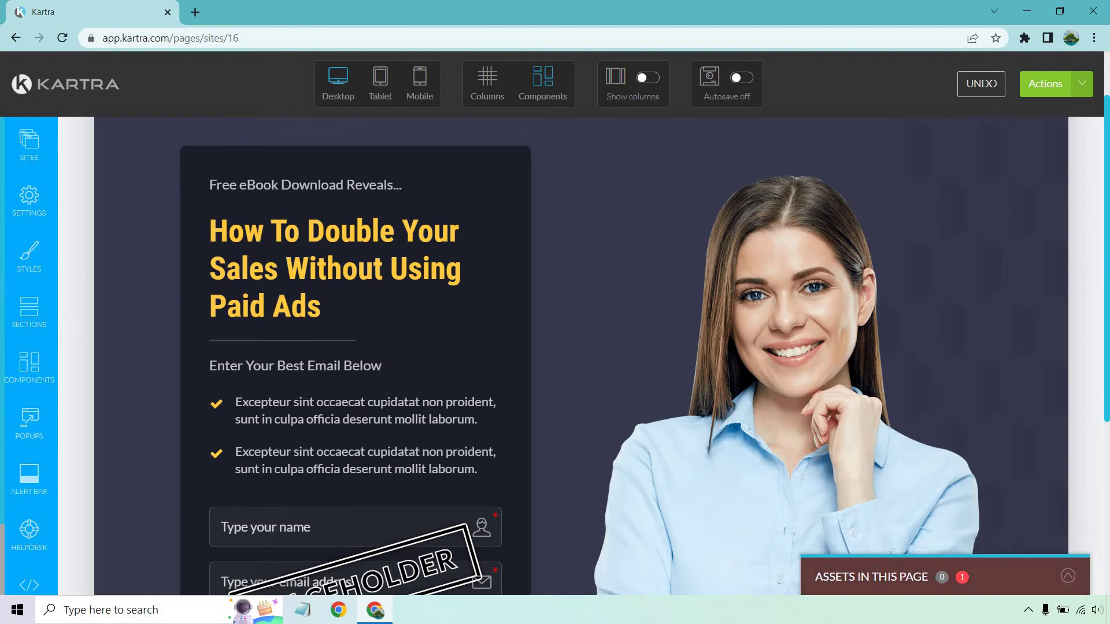
left_click(384, 380)
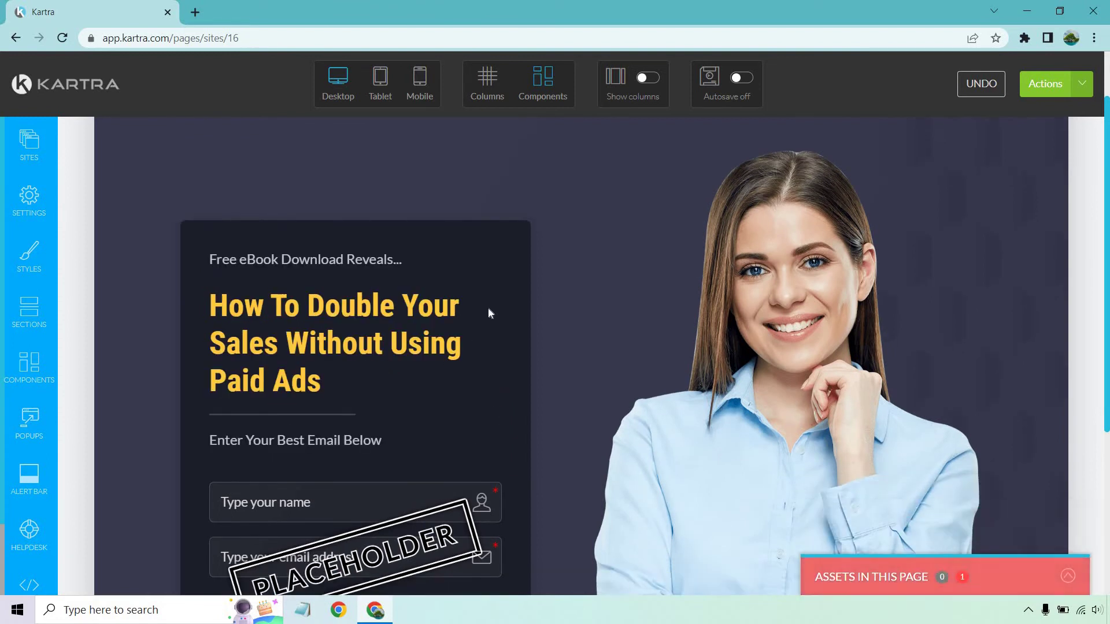
scroll(490, 296, "down", 1)
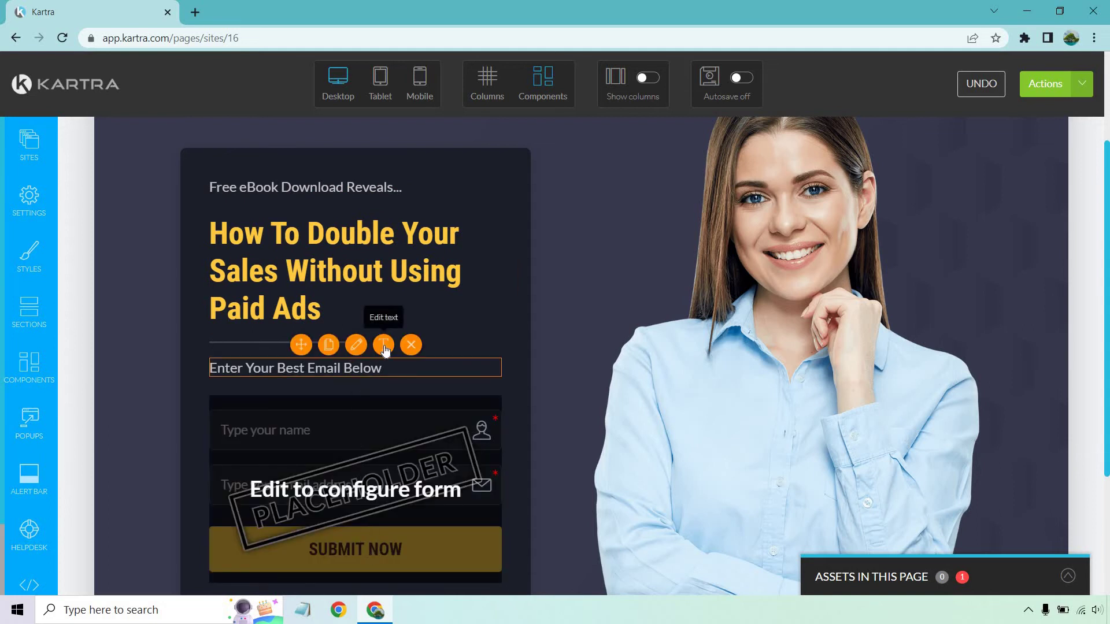
Step: Replace the email prompt with 'And Without Doing Daily Facebook Lives...'
left_click(384, 343)
triple_click(388, 369)
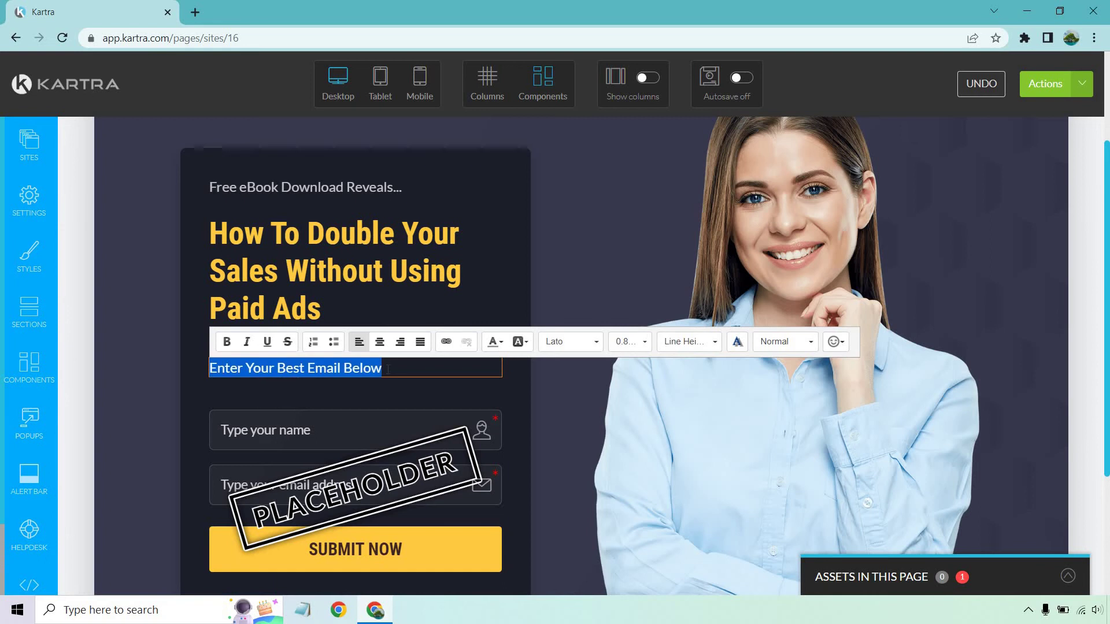
type("And Without ")
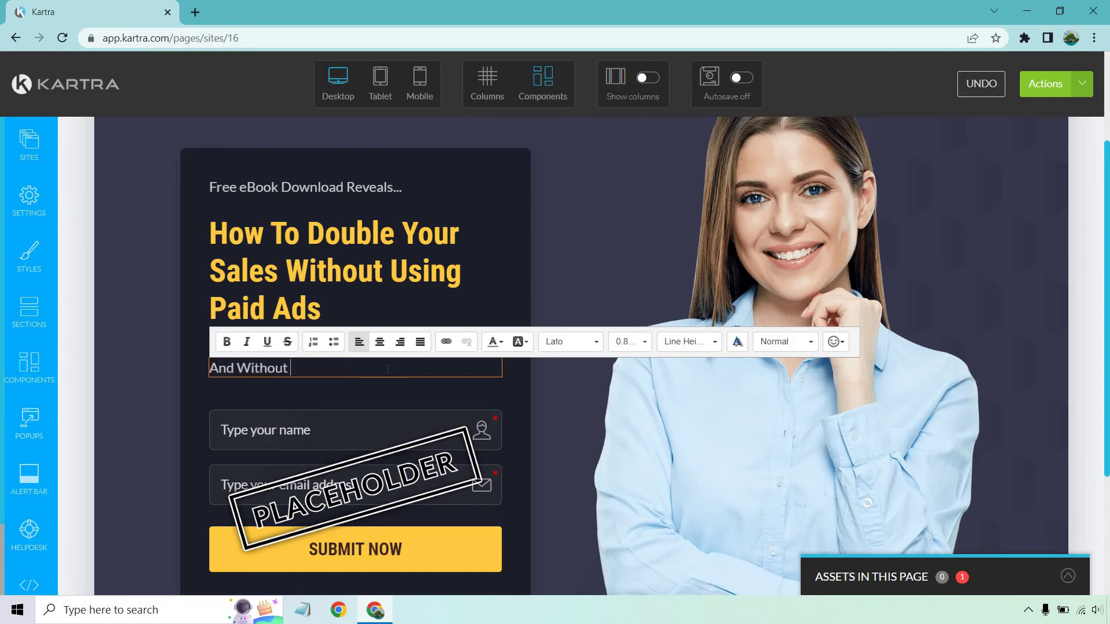
type("Doing Daily")
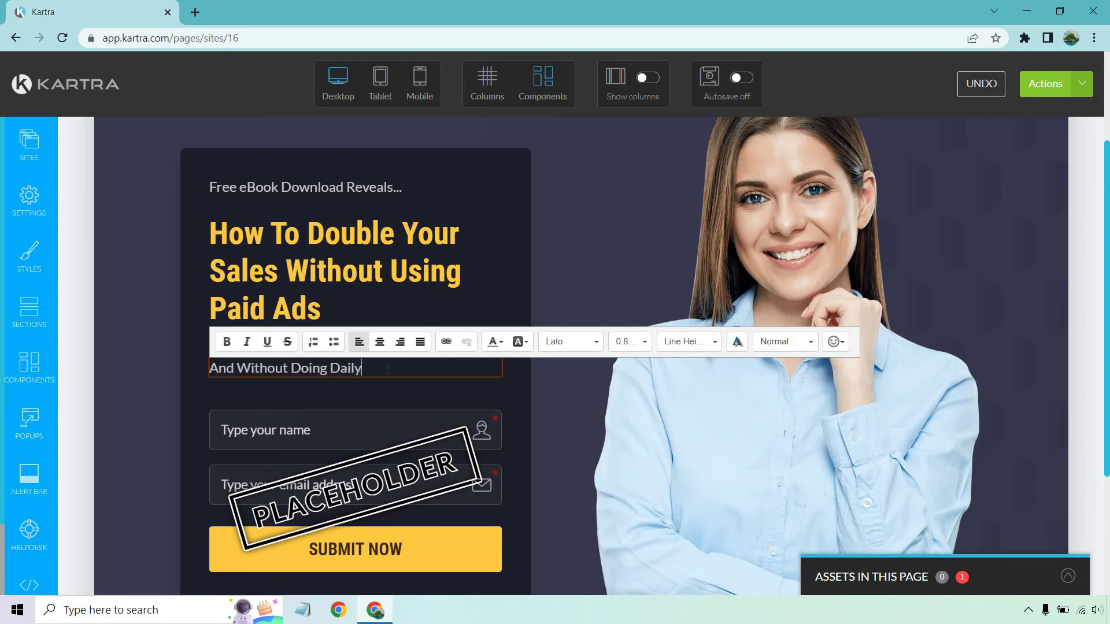
type(" Facebook Li")
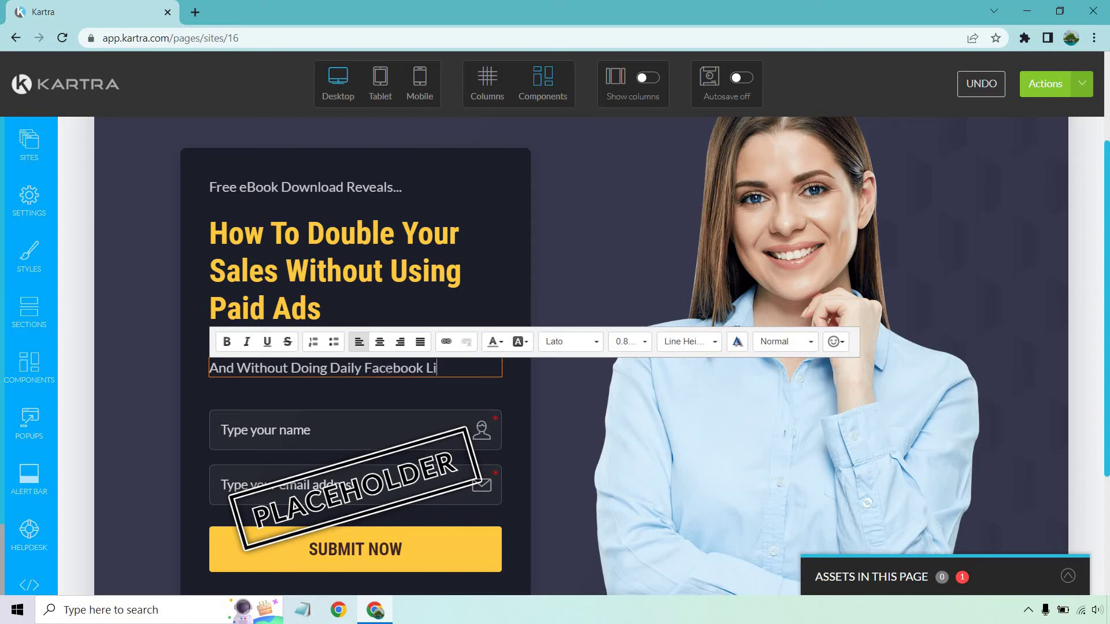
type("ves")
type("...")
left_click(597, 243)
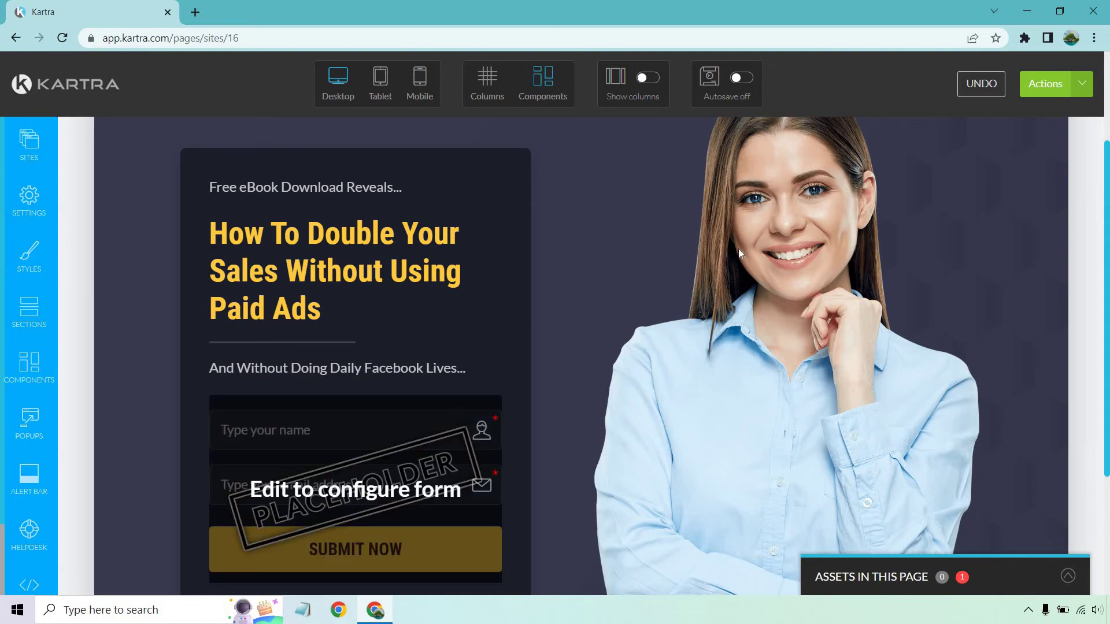
left_click(645, 248)
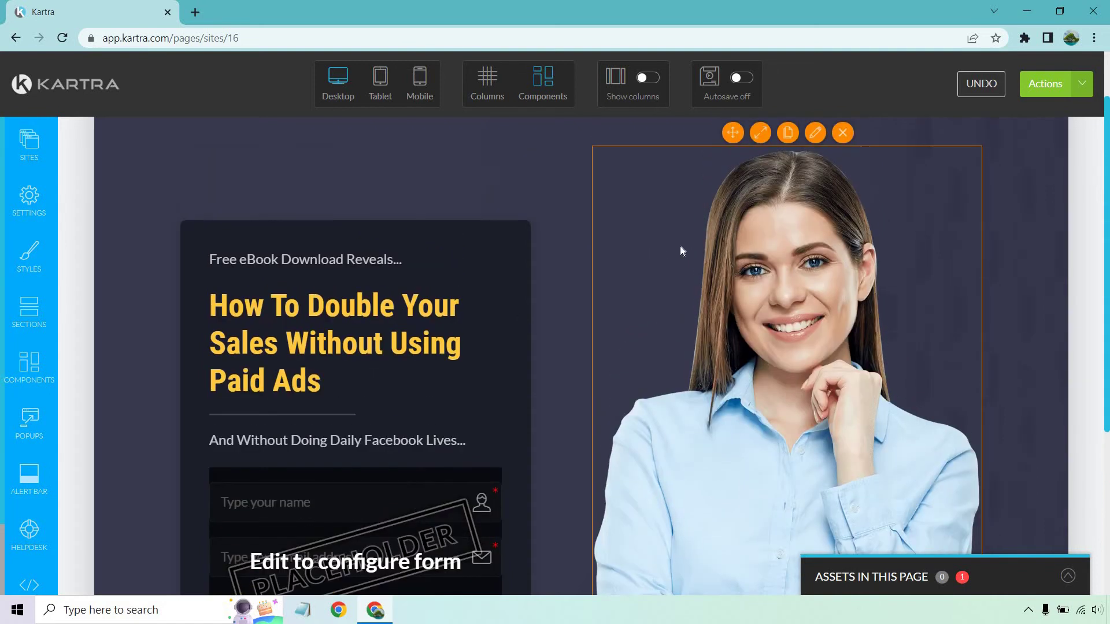
scroll(680, 253, "down", 1)
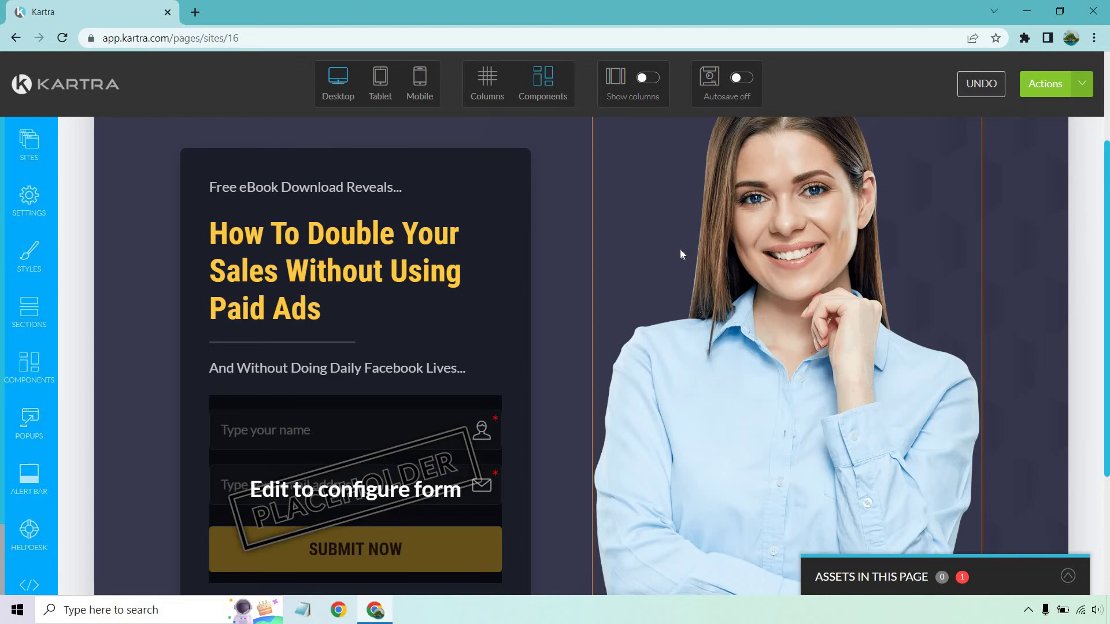
scroll(680, 248, "up", 2)
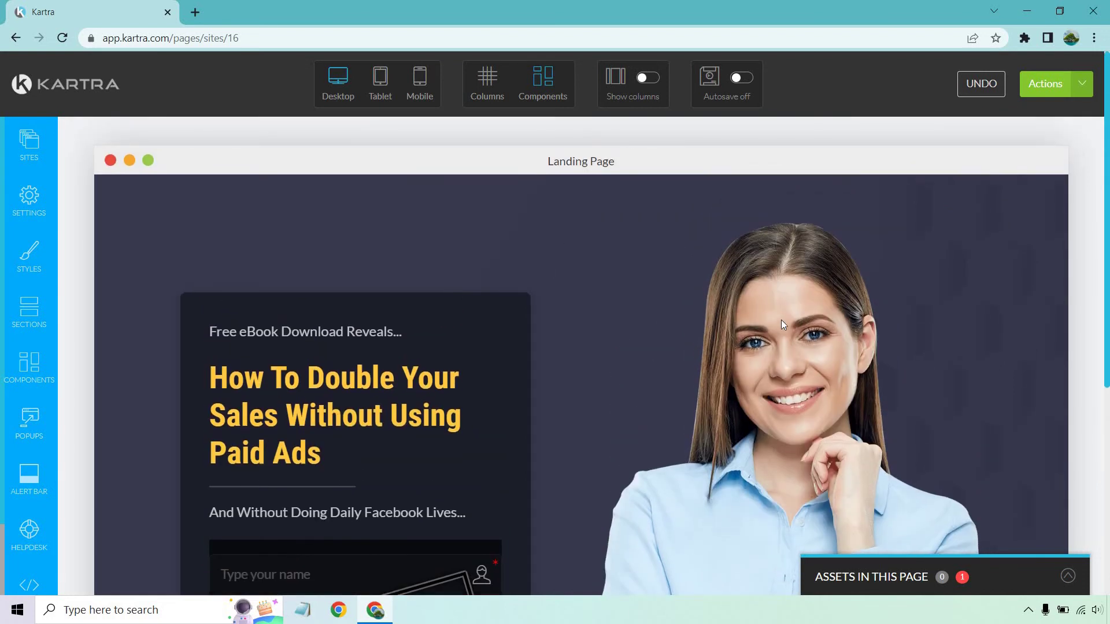
scroll(673, 366, "down", 3)
scroll(644, 324, "up", 1)
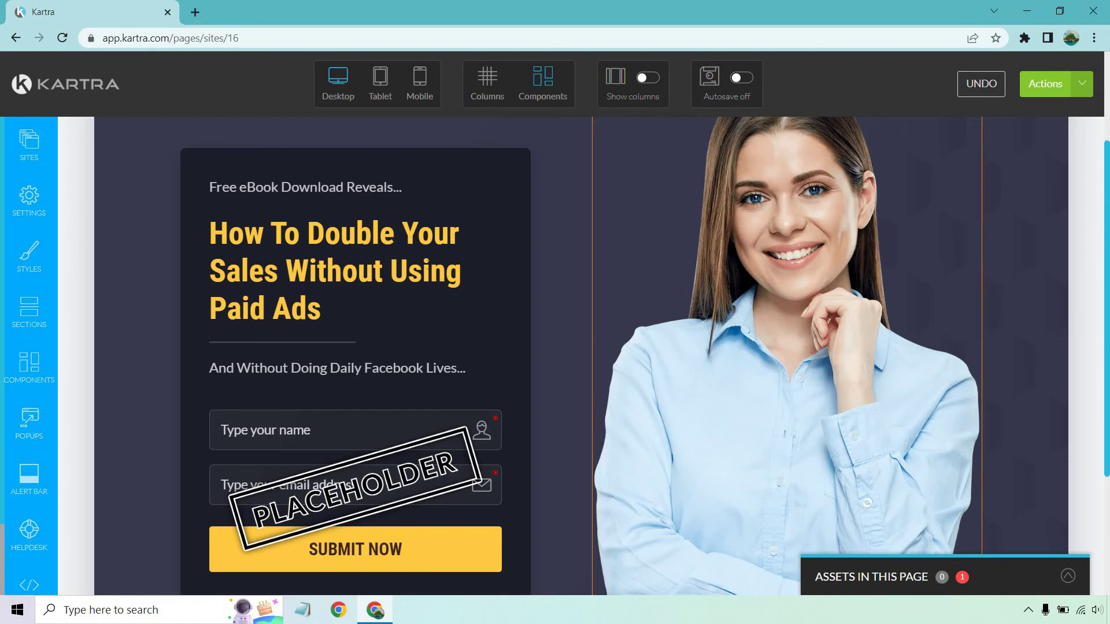
Step: Open the main headline for editing, select its text, and close it unchanged
mouse_move(350, 272)
left_click(384, 201)
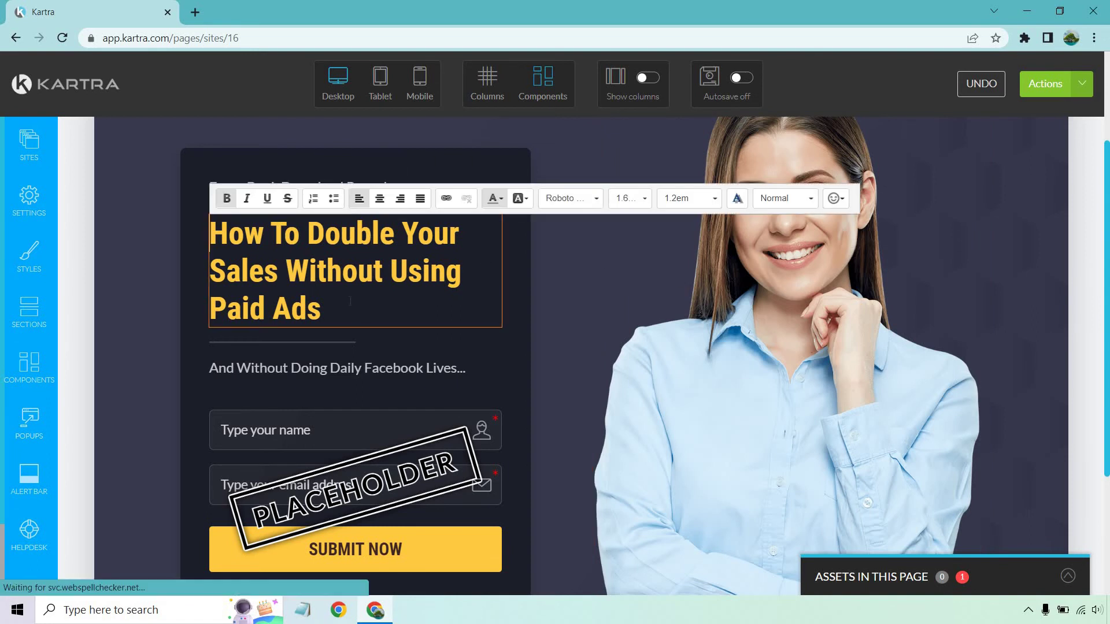
mouse_move(321, 309)
left_mouse_down()
mouse_move(241, 271)
mouse_move(215, 234)
left_mouse_up()
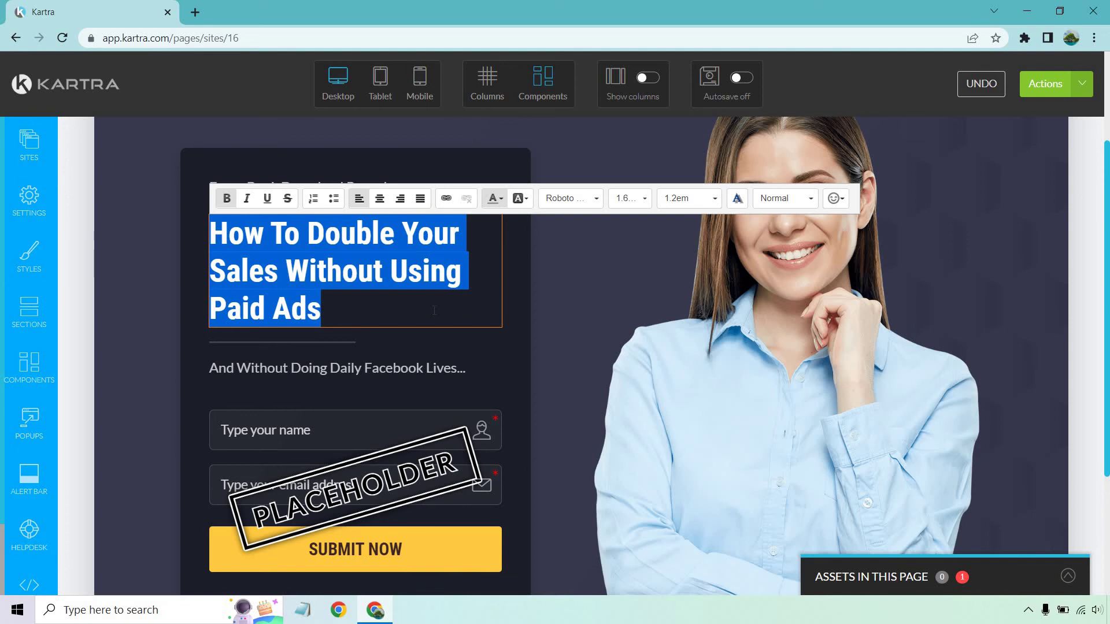
left_click(434, 310)
left_click(515, 272)
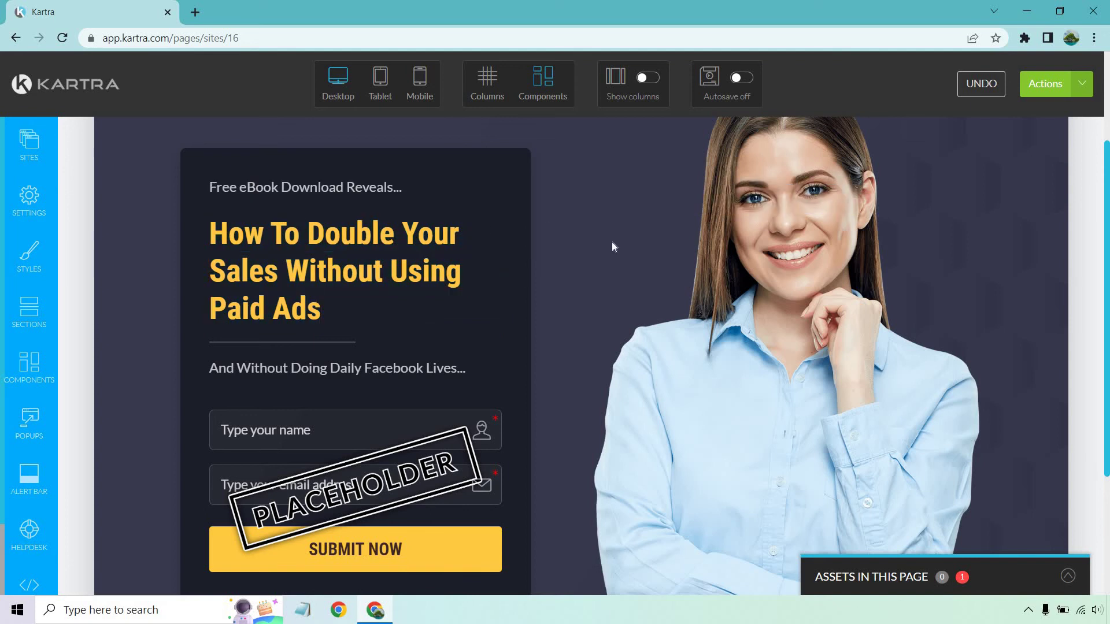
Step: Save the page's progress via Actions, then choose Publish live
left_click(1082, 84)
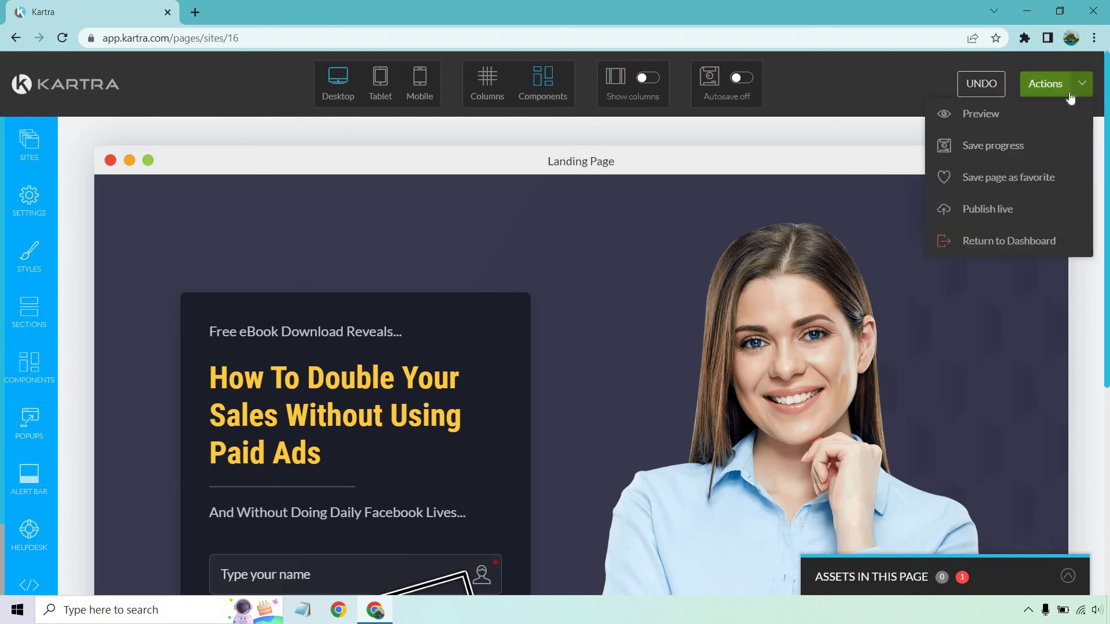
left_click(1017, 152)
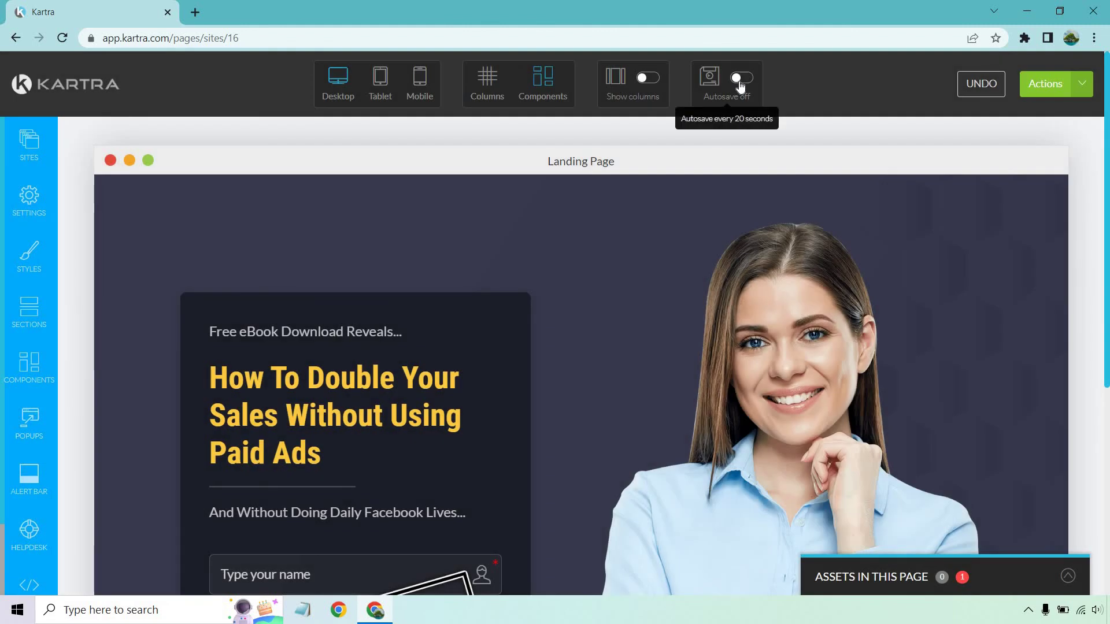
left_click(1085, 87)
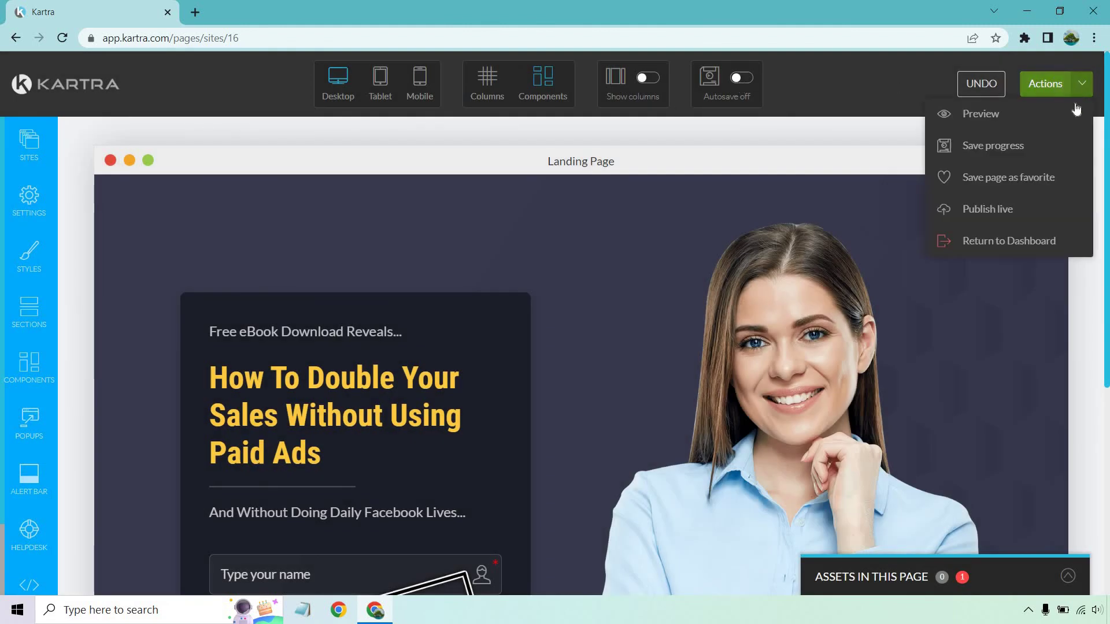
left_click(1004, 206)
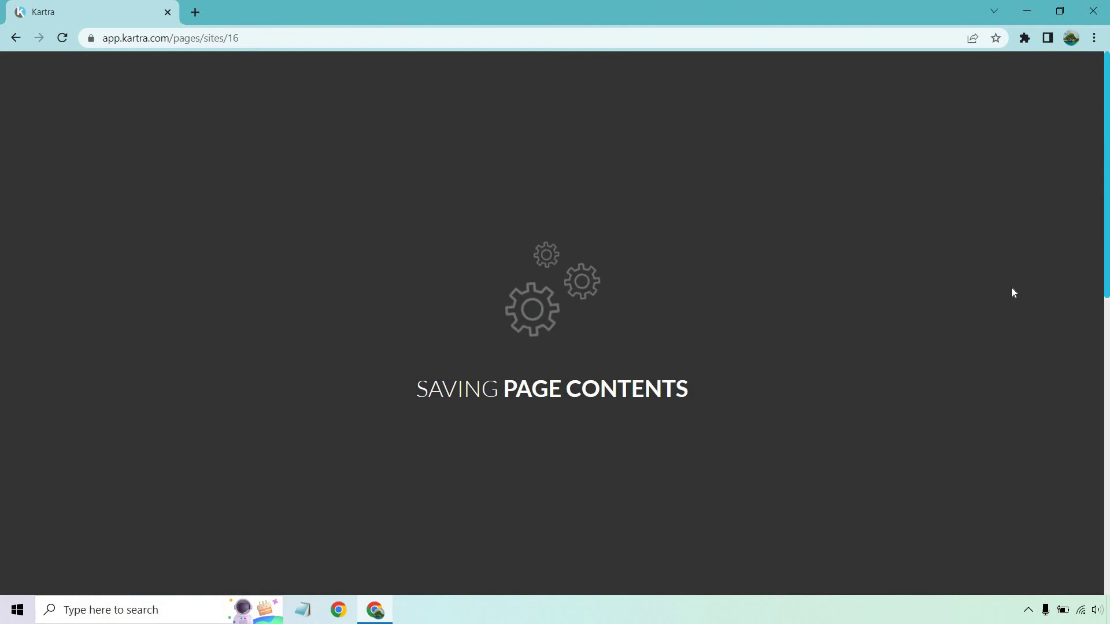